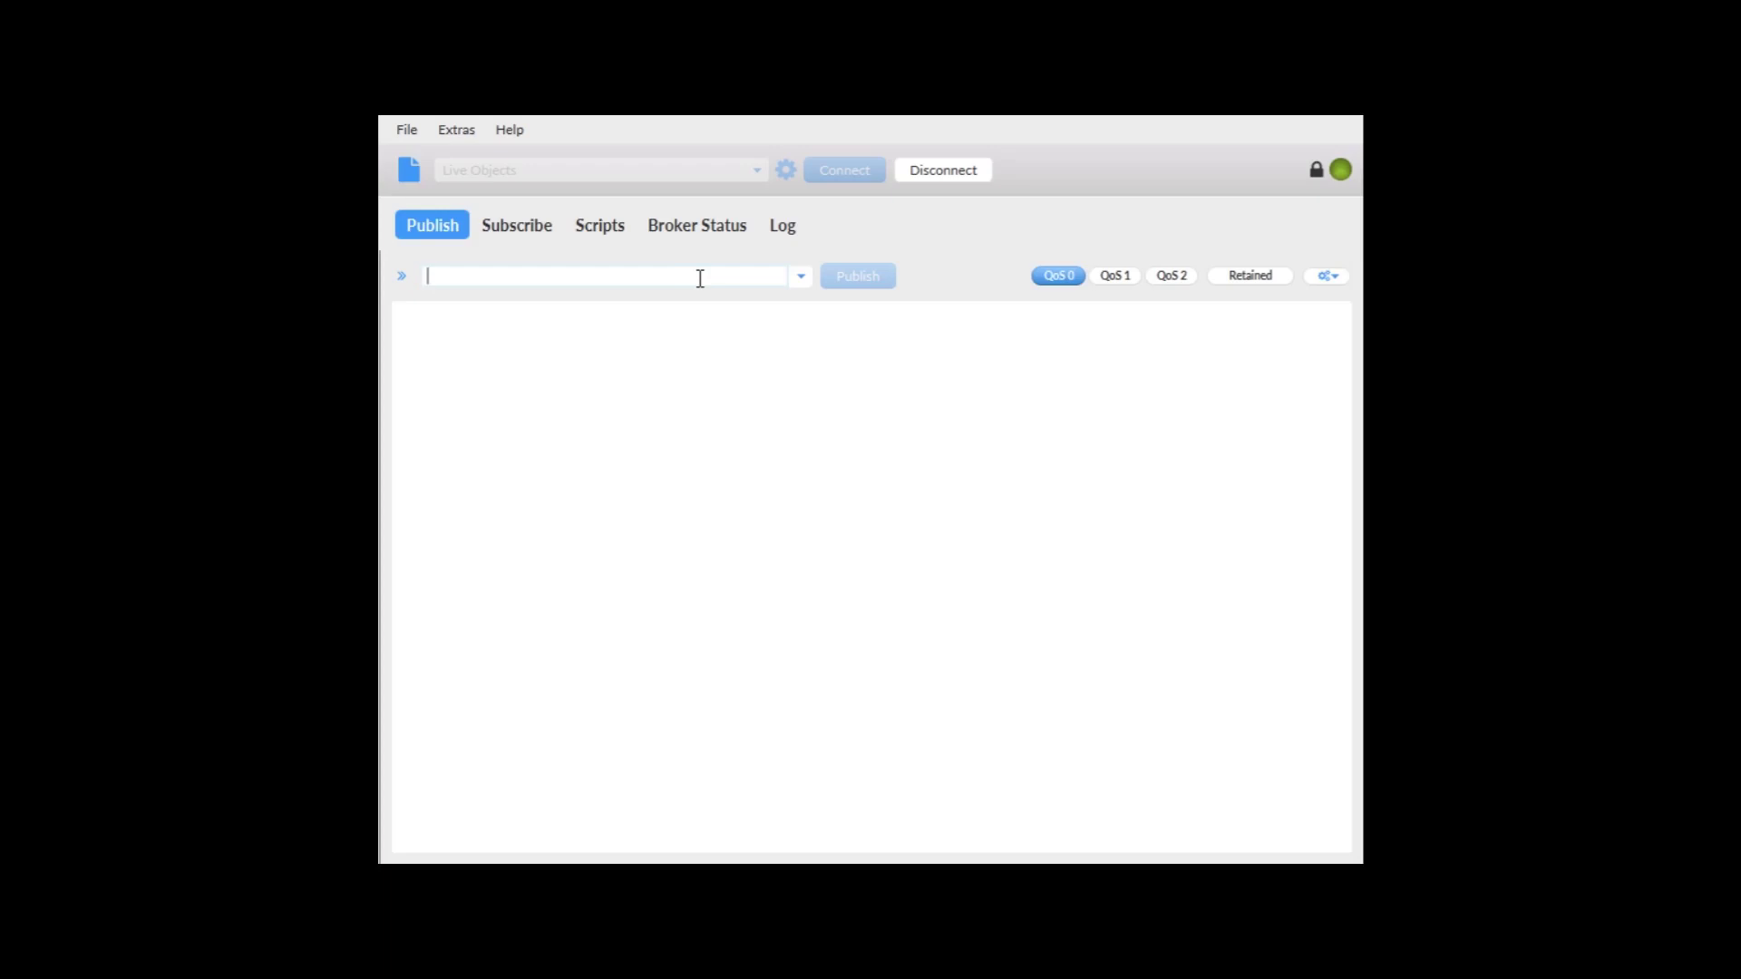
# Set the publish topic to dev/data.
pyautogui.write('dev/')
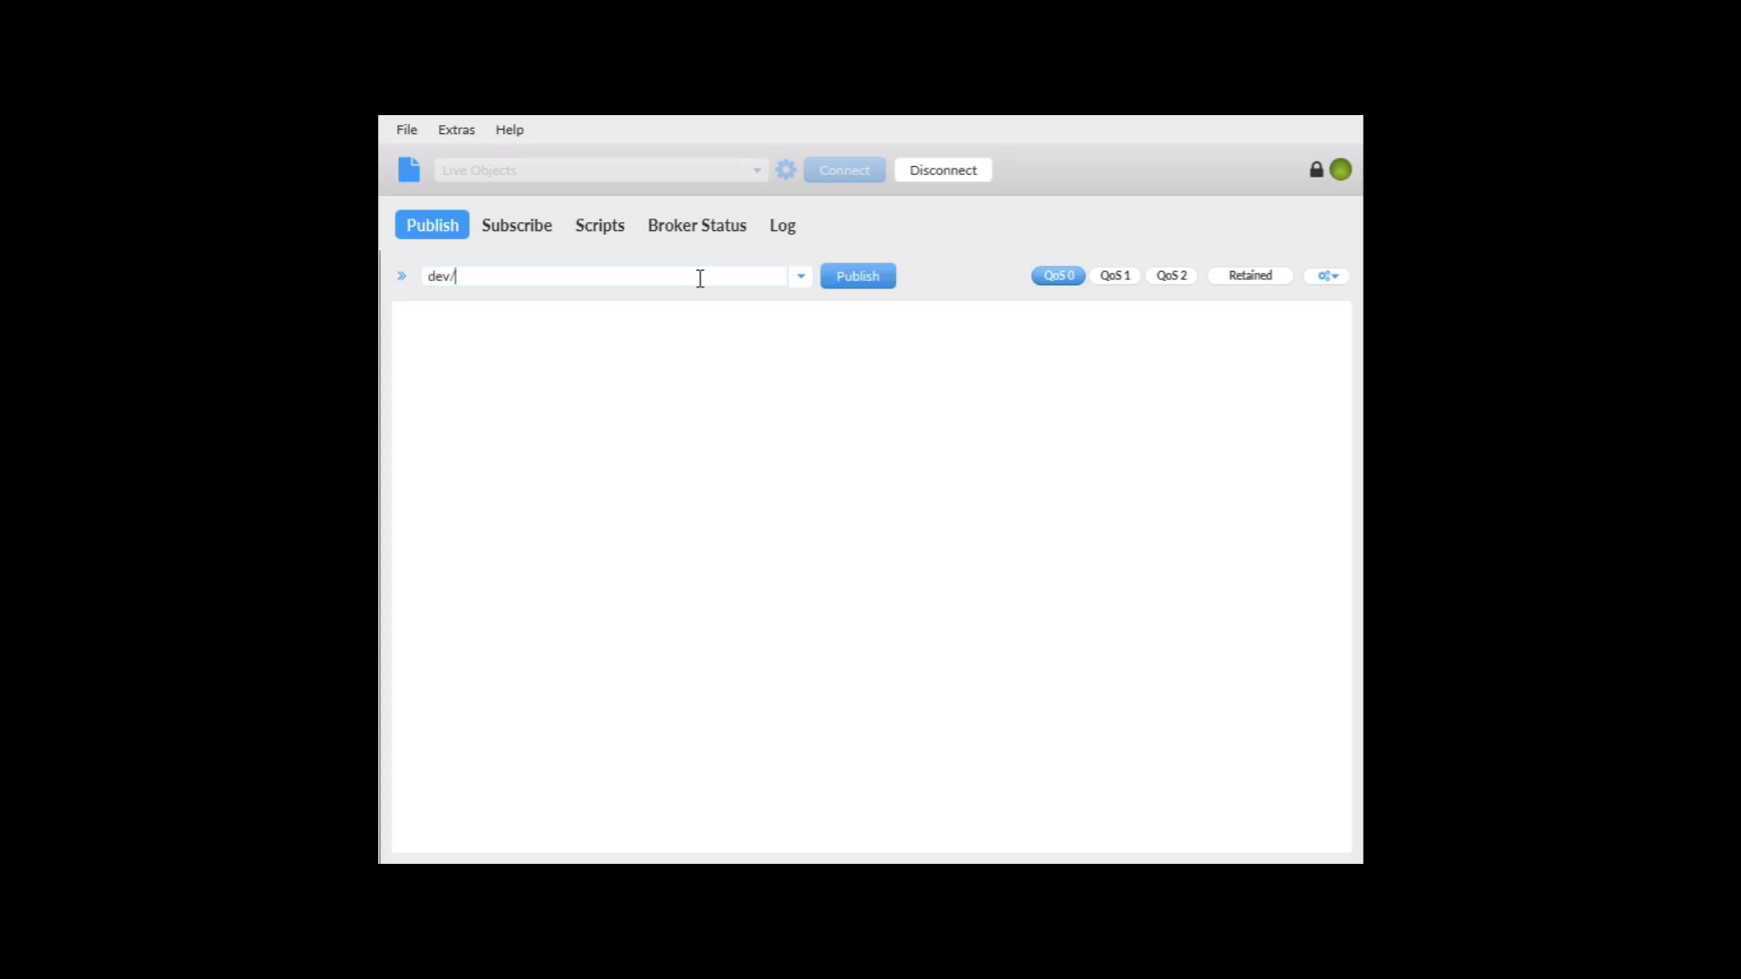
pyautogui.write('data')
pyautogui.press('alt')
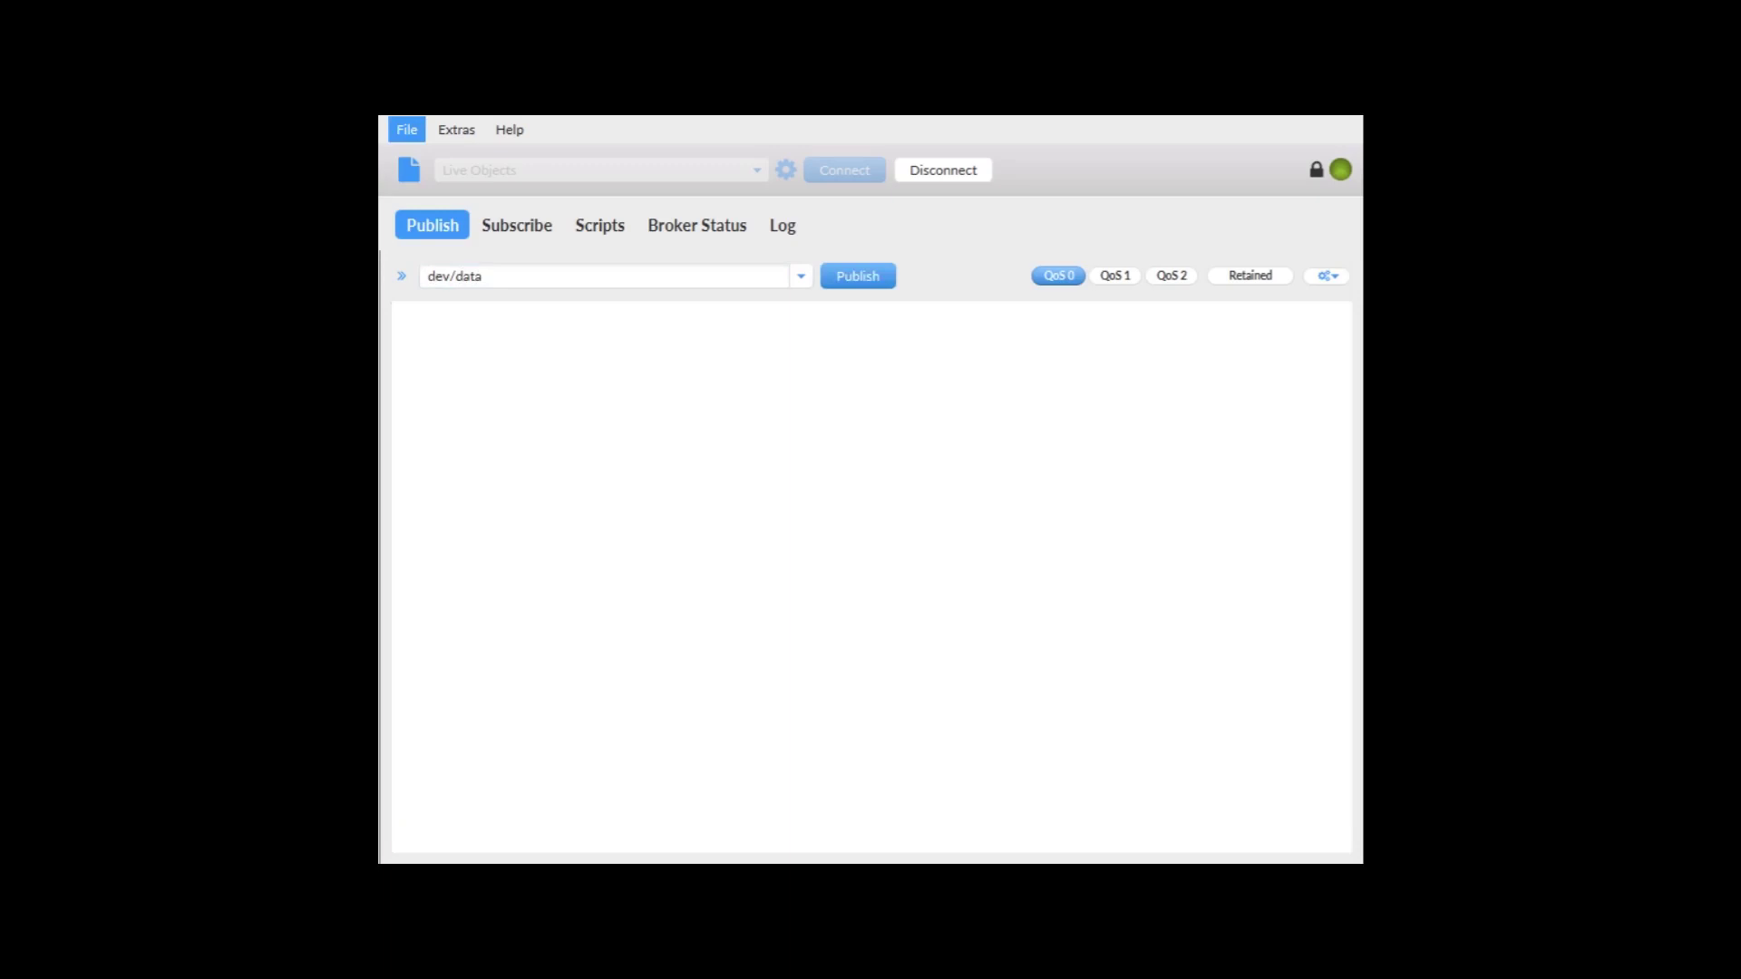
# Write a JSON payload with a "value" object holding temperature 24.13, hygrometry 41, weather "sunny" and hex value "A6B2C0EB", and publish it.
pyautogui.click(569, 364)
pyautogui.write('{   "value": {   "temperature": 24.13,   "hygrometry": 41,   "weather": "sunny",   "hex value": "A6B2C0EB"  }  }')
pyautogui.doubleClick(434, 347)
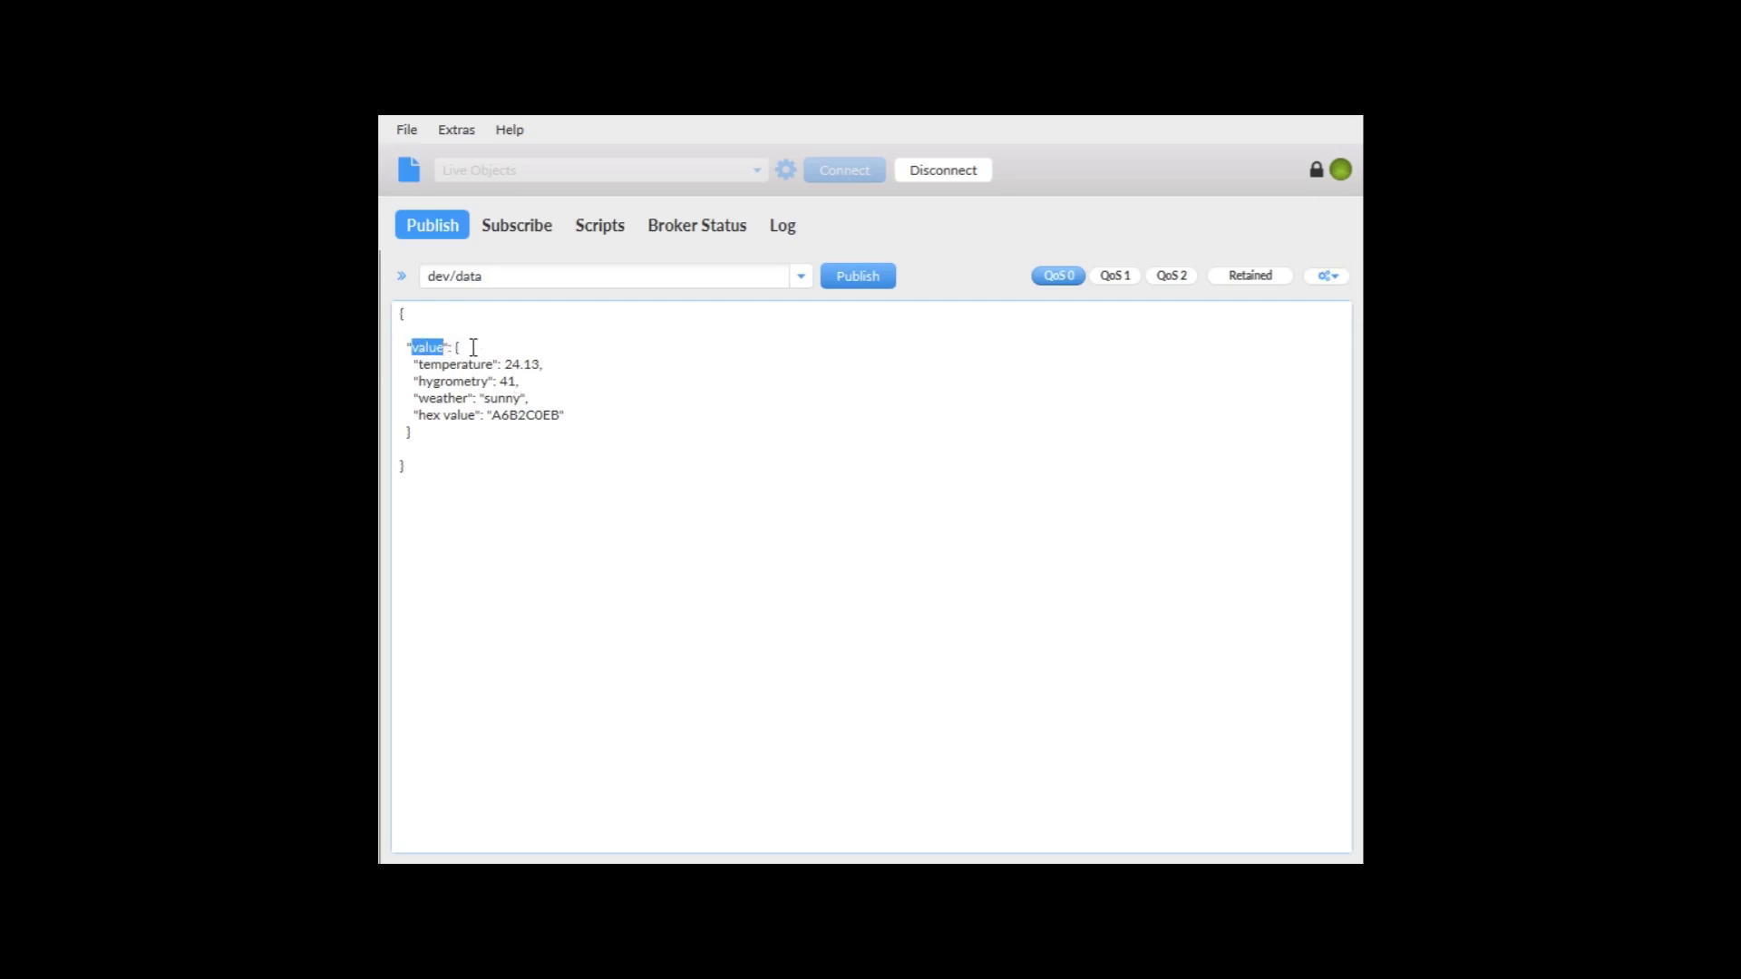
pyautogui.moveTo(450, 363); pyautogui.dragTo(487, 365)
pyautogui.click(520, 365)
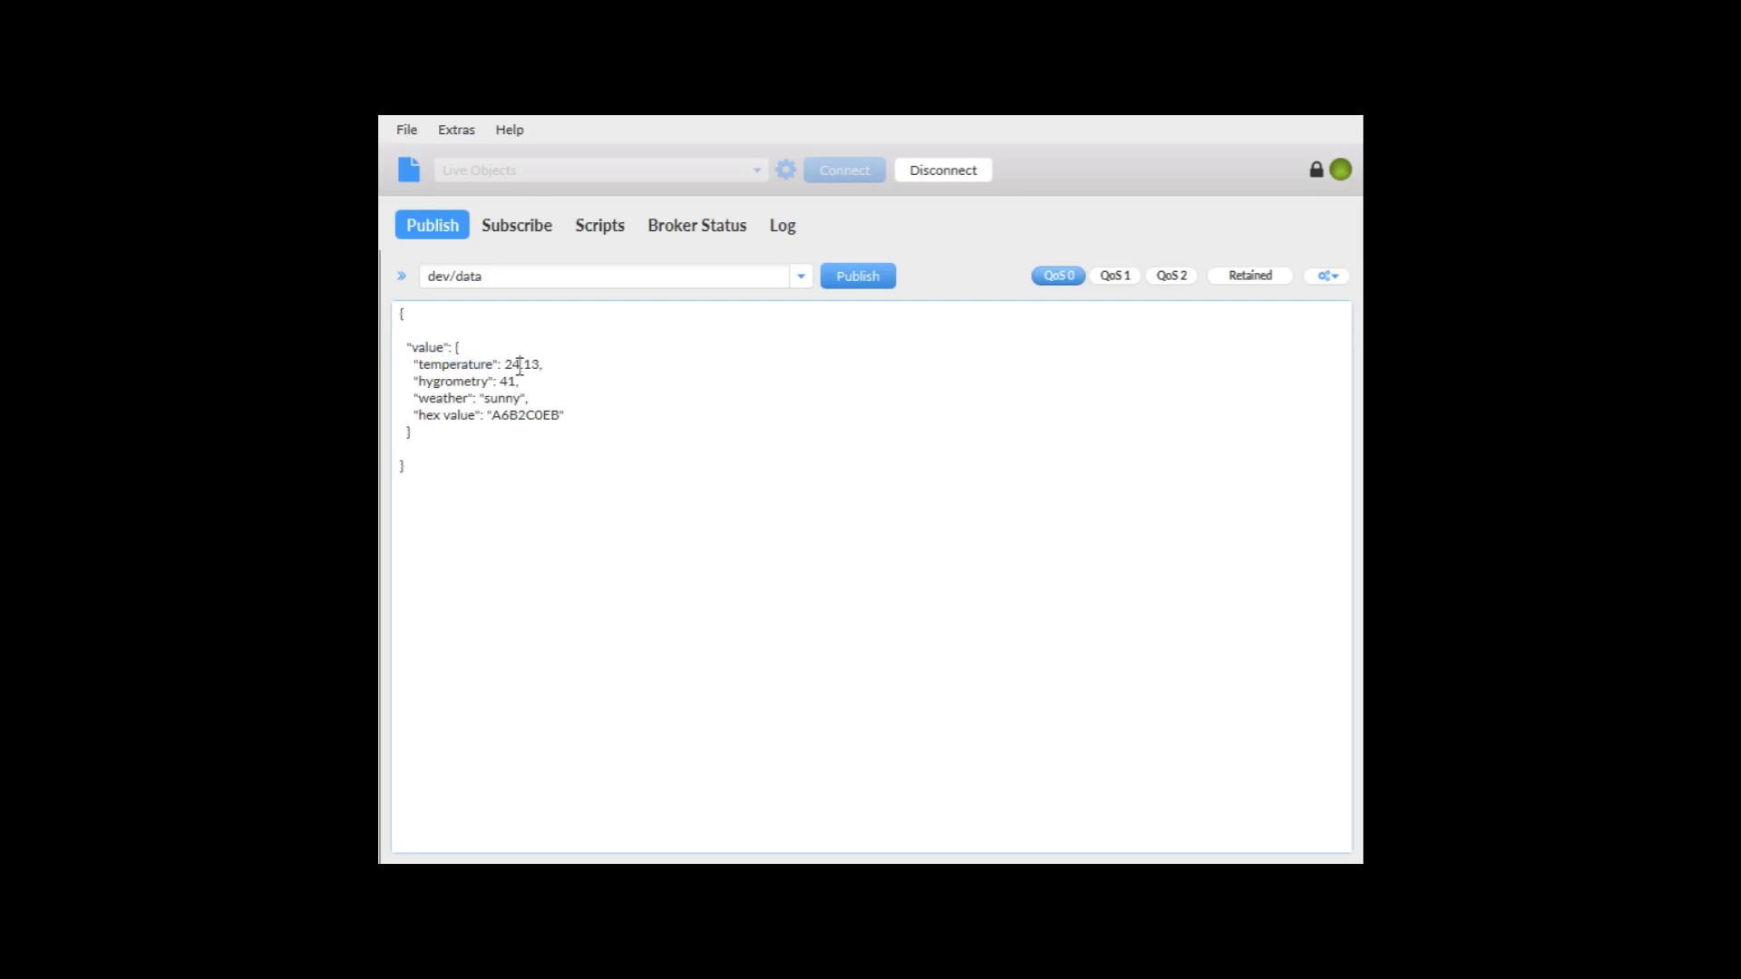
pyautogui.doubleClick(442, 399)
pyautogui.doubleClick(514, 398)
pyautogui.moveTo(418, 415); pyautogui.dragTo(476, 414)
pyautogui.doubleClick(519, 414)
pyautogui.click(853, 282)
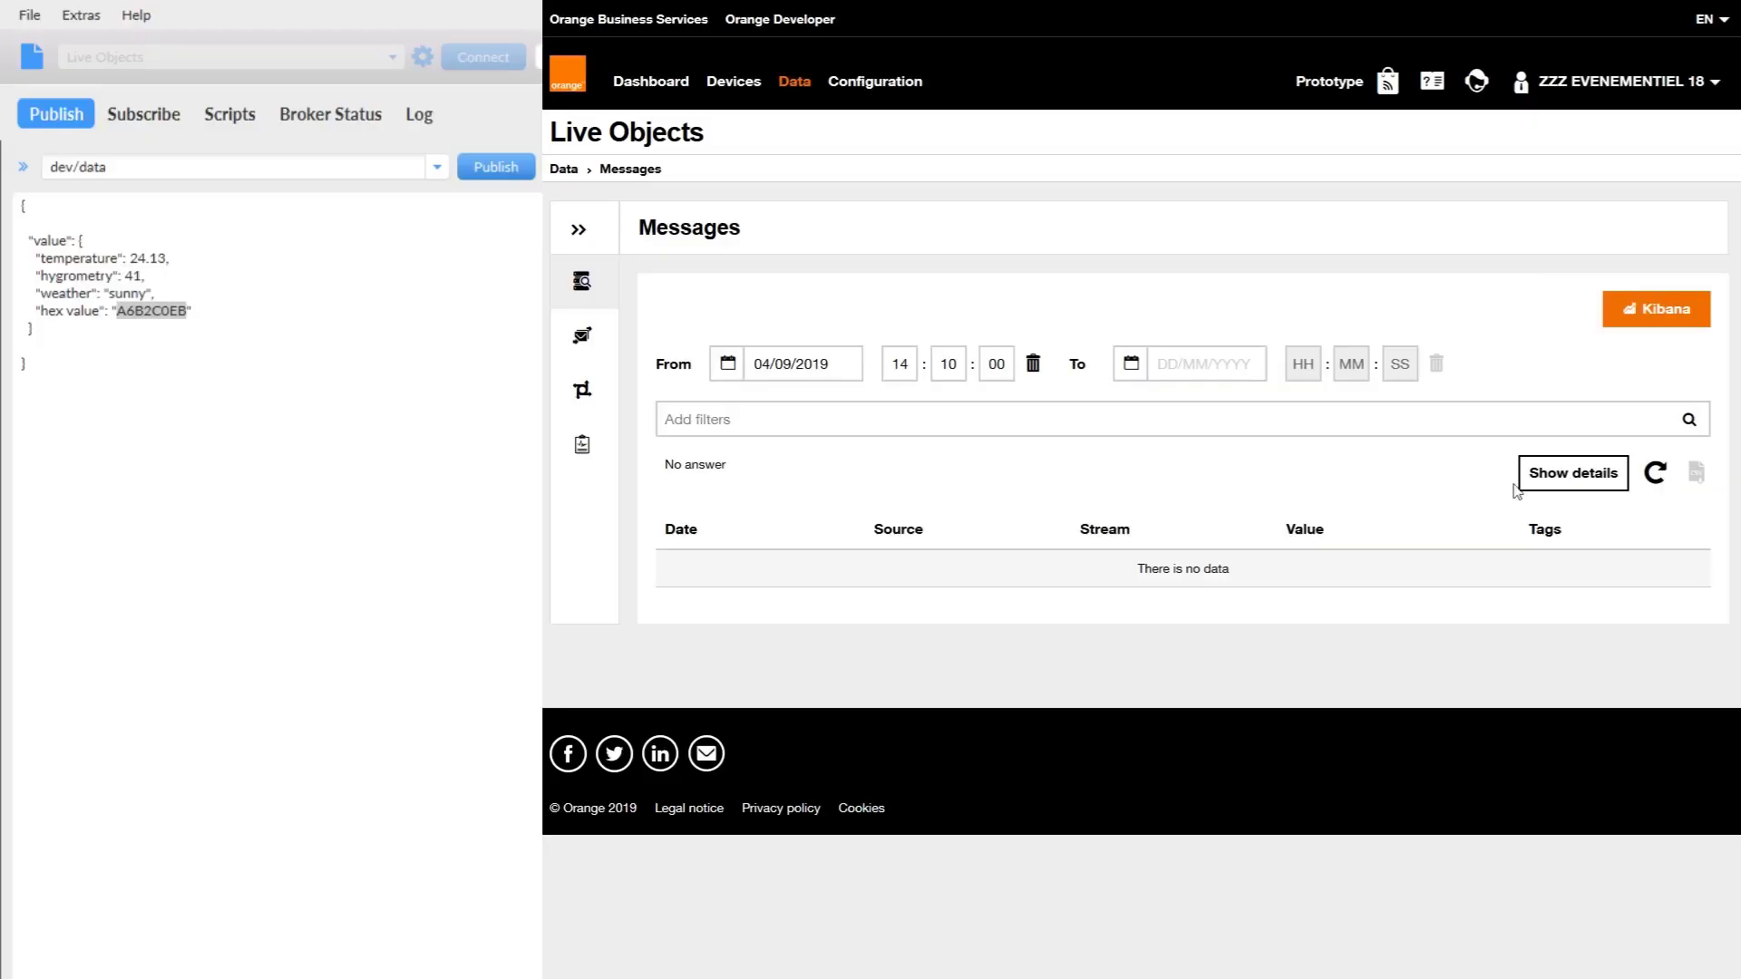
# In Live Objects, refresh the message list and examine the value object in the received message's full JSON.
pyautogui.click(1654, 474)
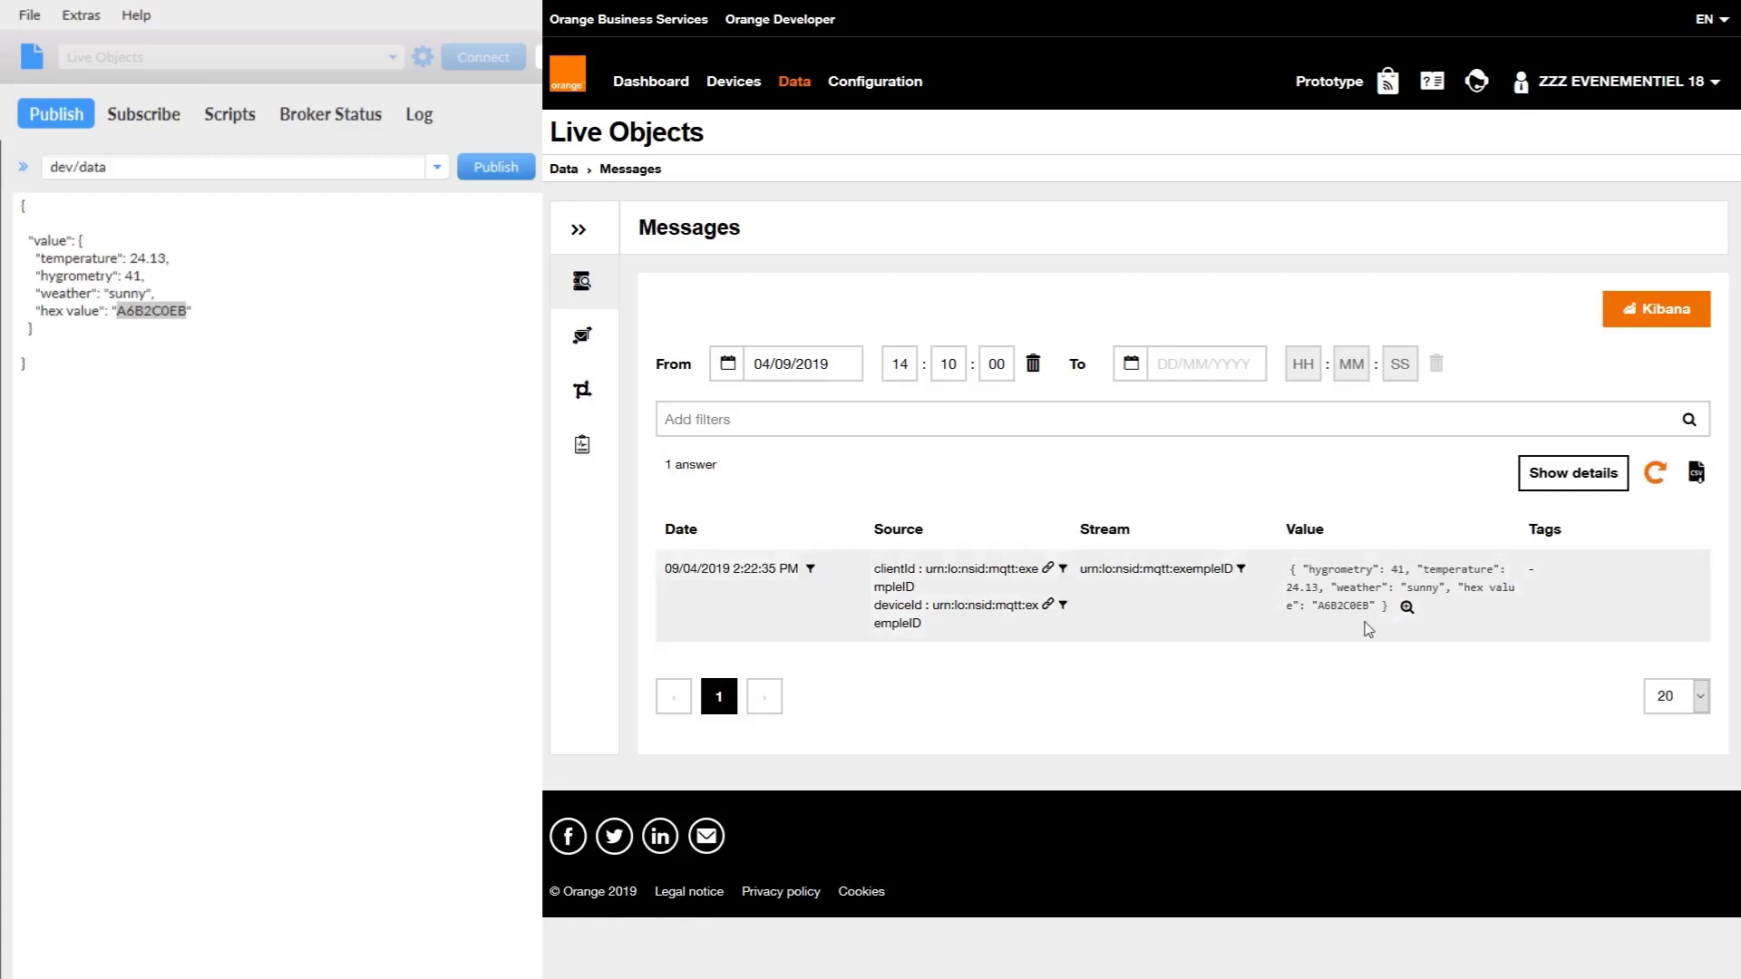
pyautogui.moveTo(1291, 569); pyautogui.dragTo(1387, 606)
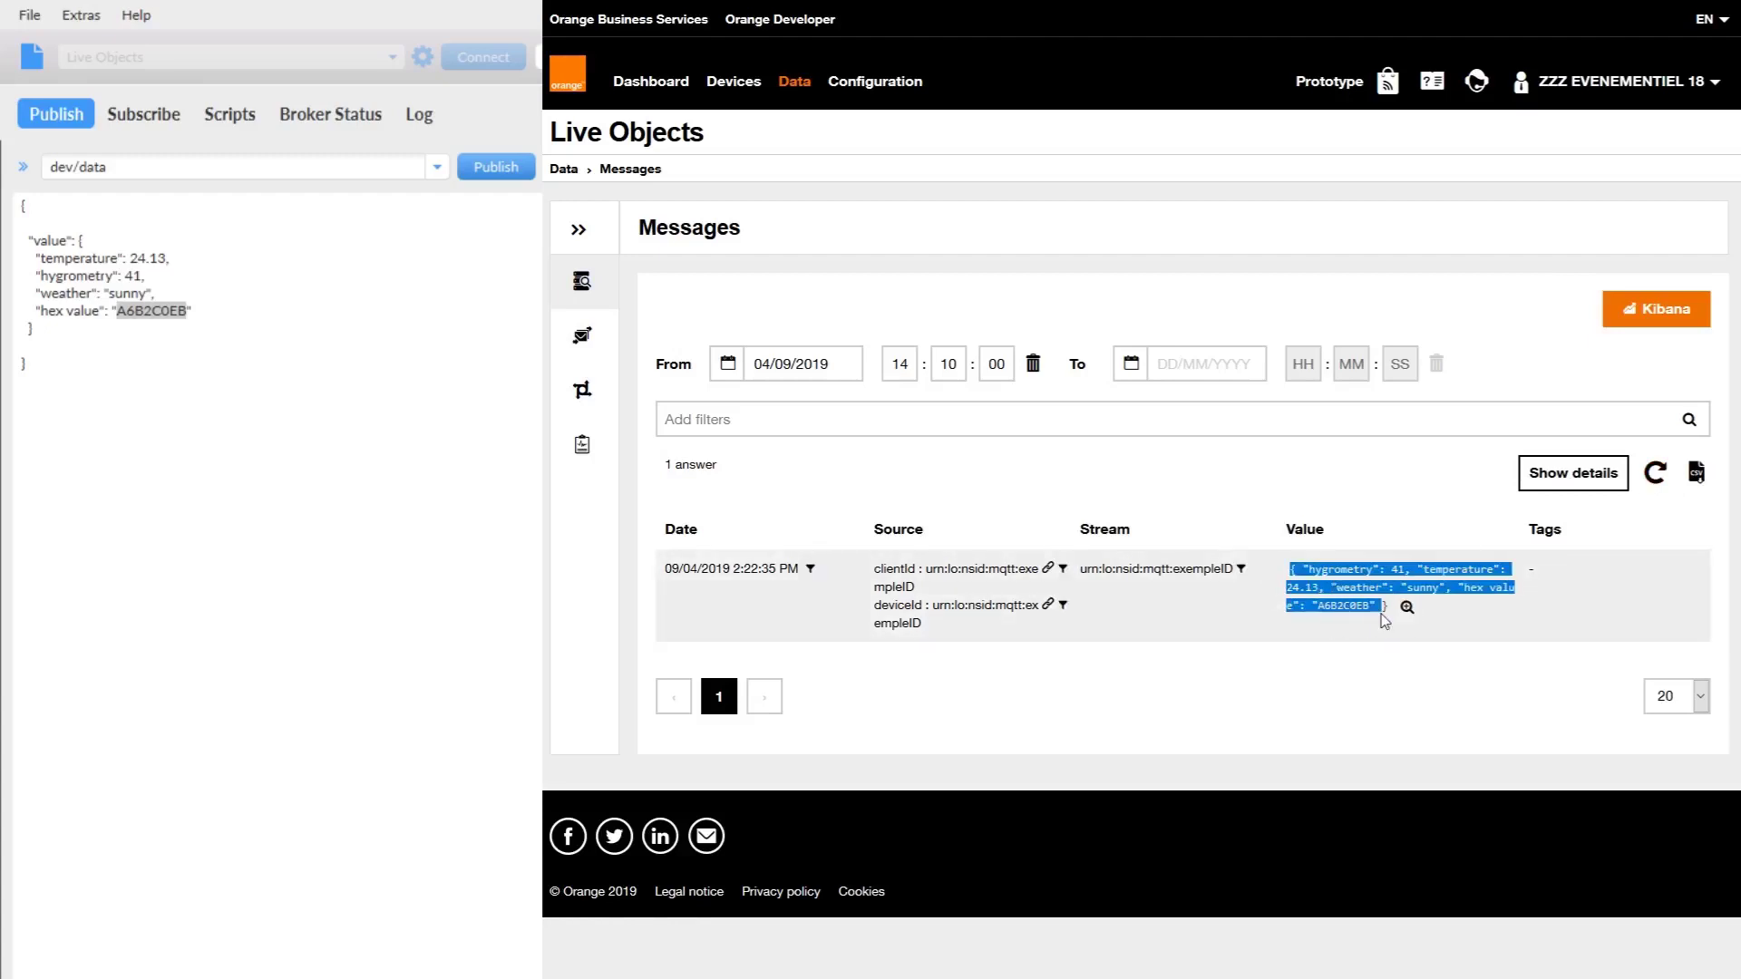
pyautogui.click(1407, 606)
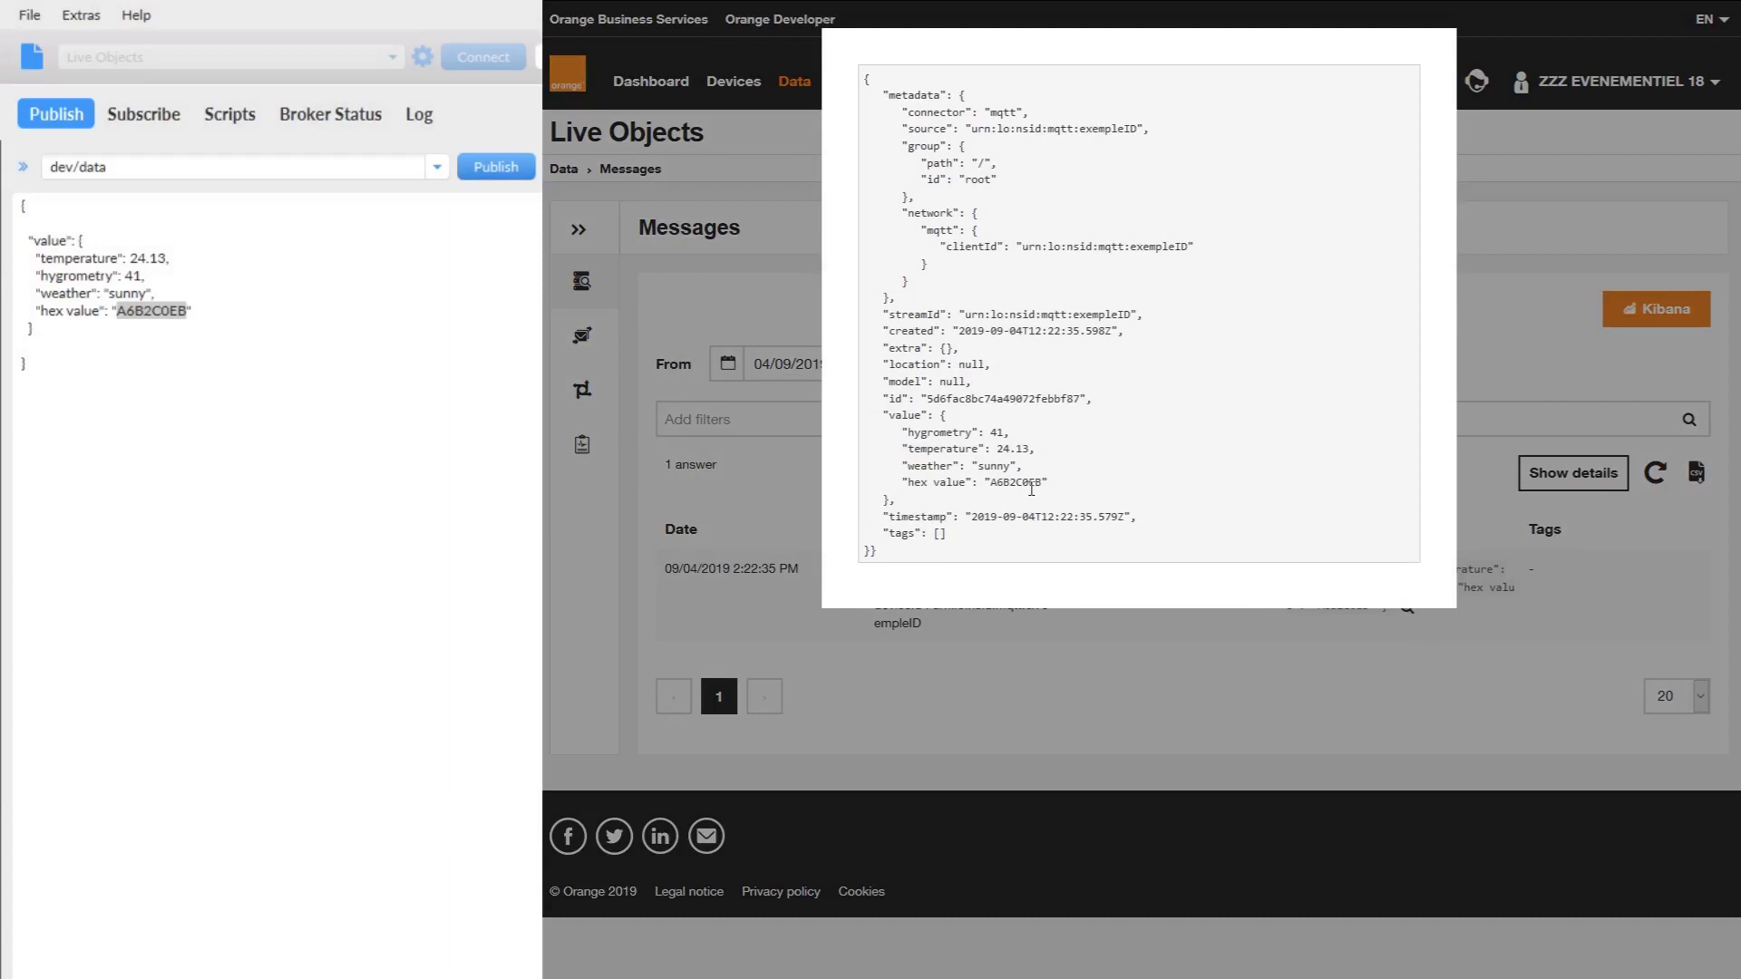
pyautogui.moveTo(878, 415); pyautogui.dragTo(920, 516)
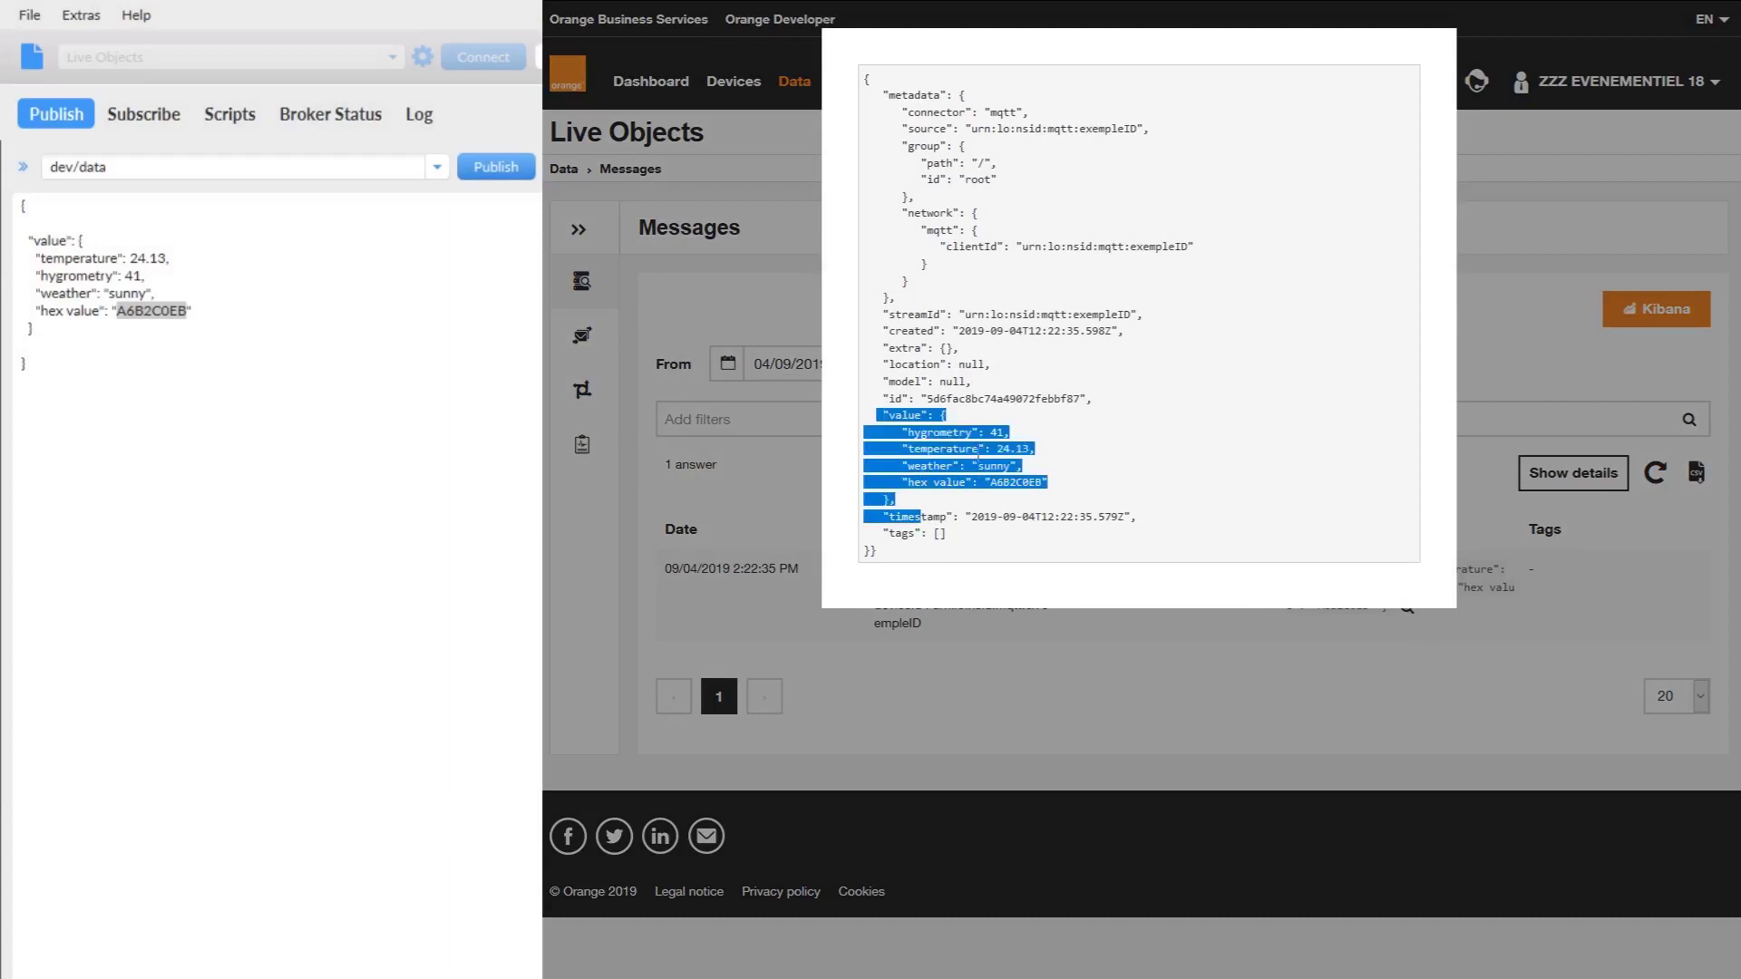
pyautogui.moveTo(1049, 482); pyautogui.dragTo(965, 432)
pyautogui.click(1507, 396)
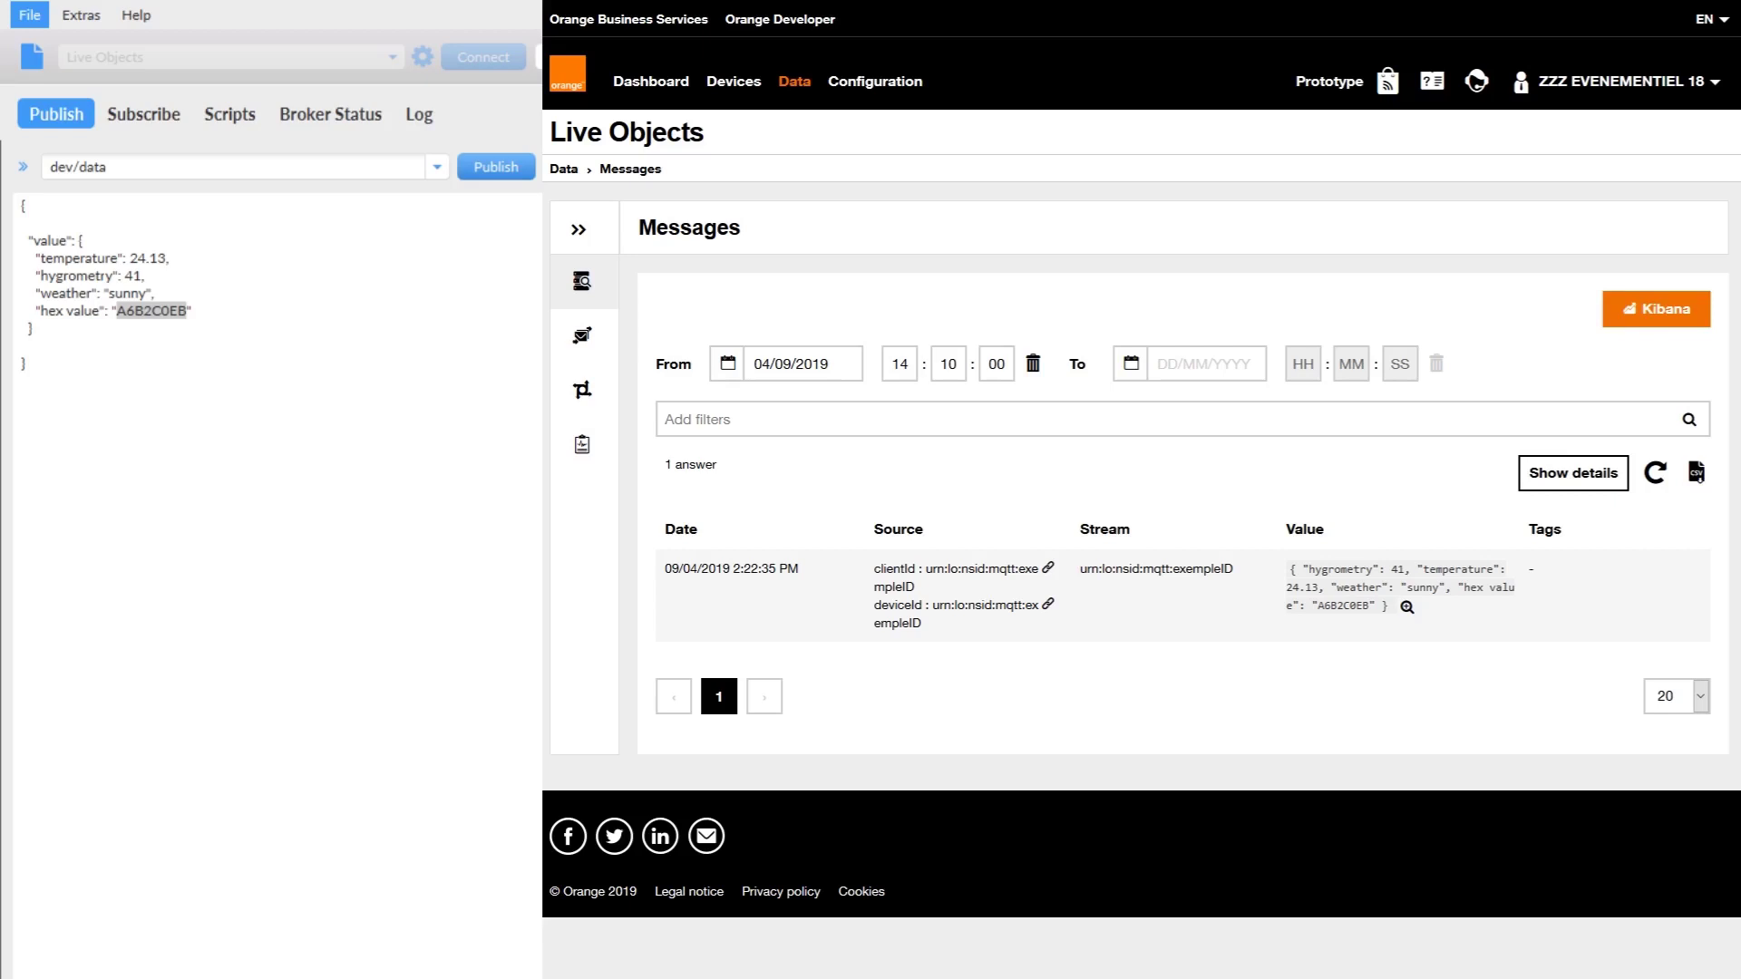
# In the MQTT client, add a "tags" array containing "periodic data" after the value object and publish the message.
pyautogui.click(79, 330)
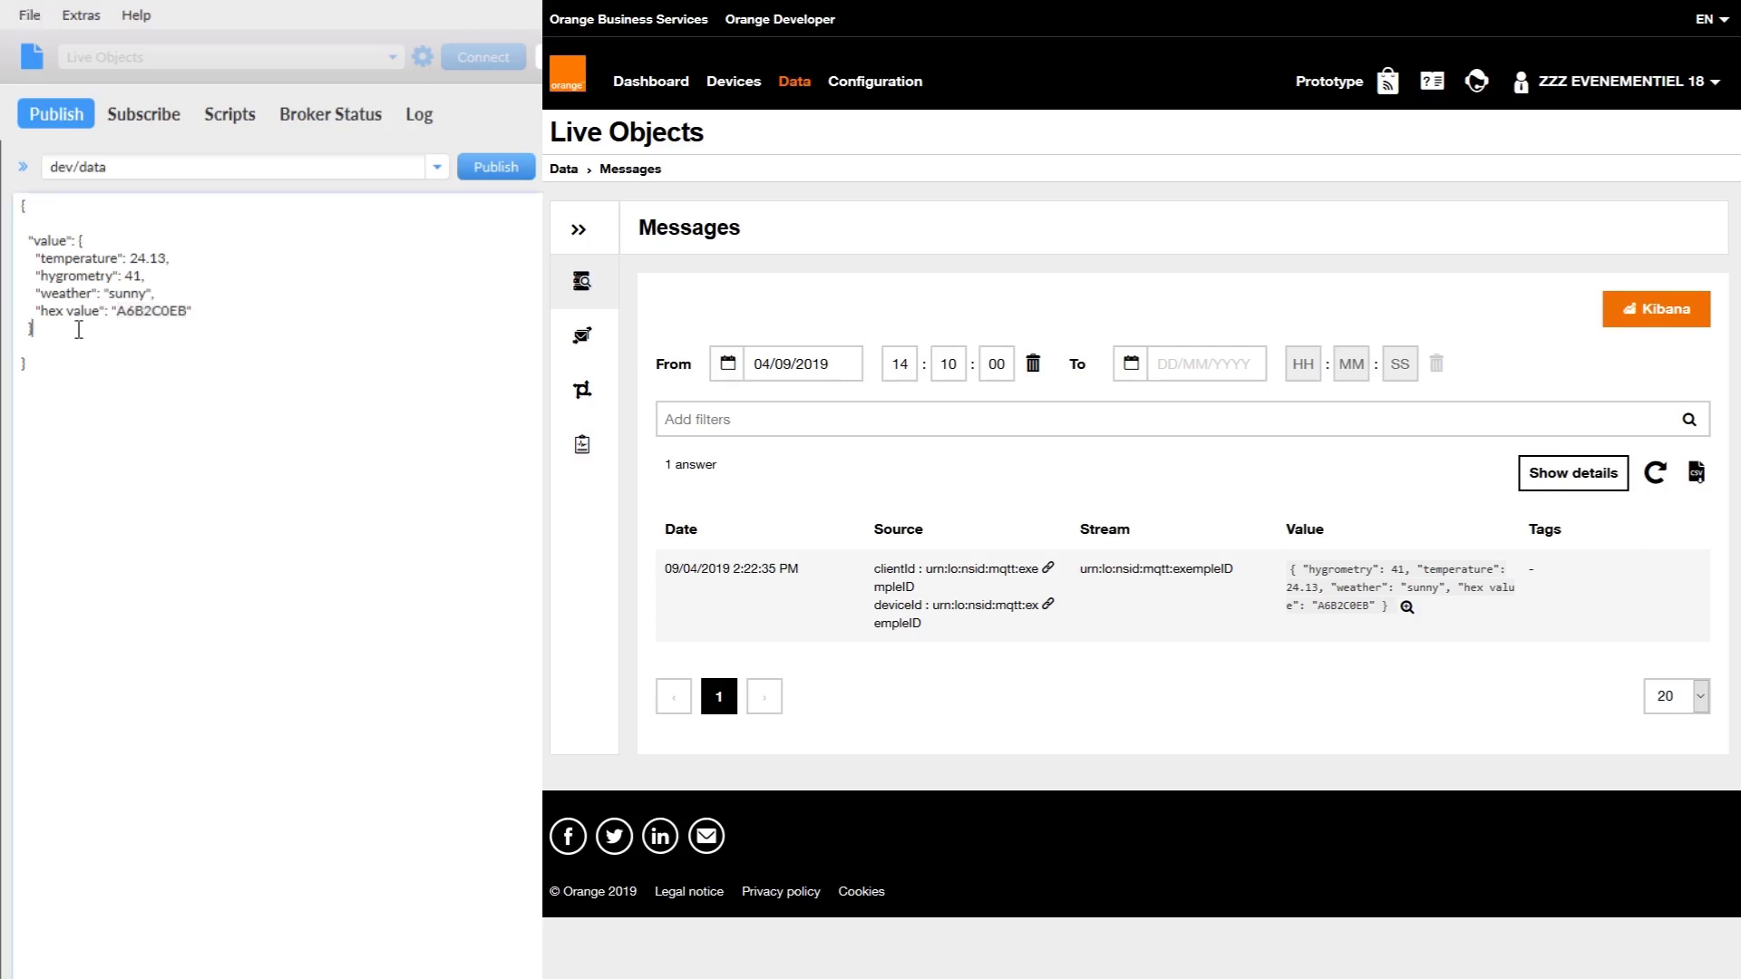
pyautogui.write(',  "tags": [   "periodic data" ]')
pyautogui.doubleClick(47, 363)
pyautogui.moveTo(34, 381); pyautogui.dragTo(136, 379)
pyautogui.click(152, 381)
pyautogui.click(491, 174)
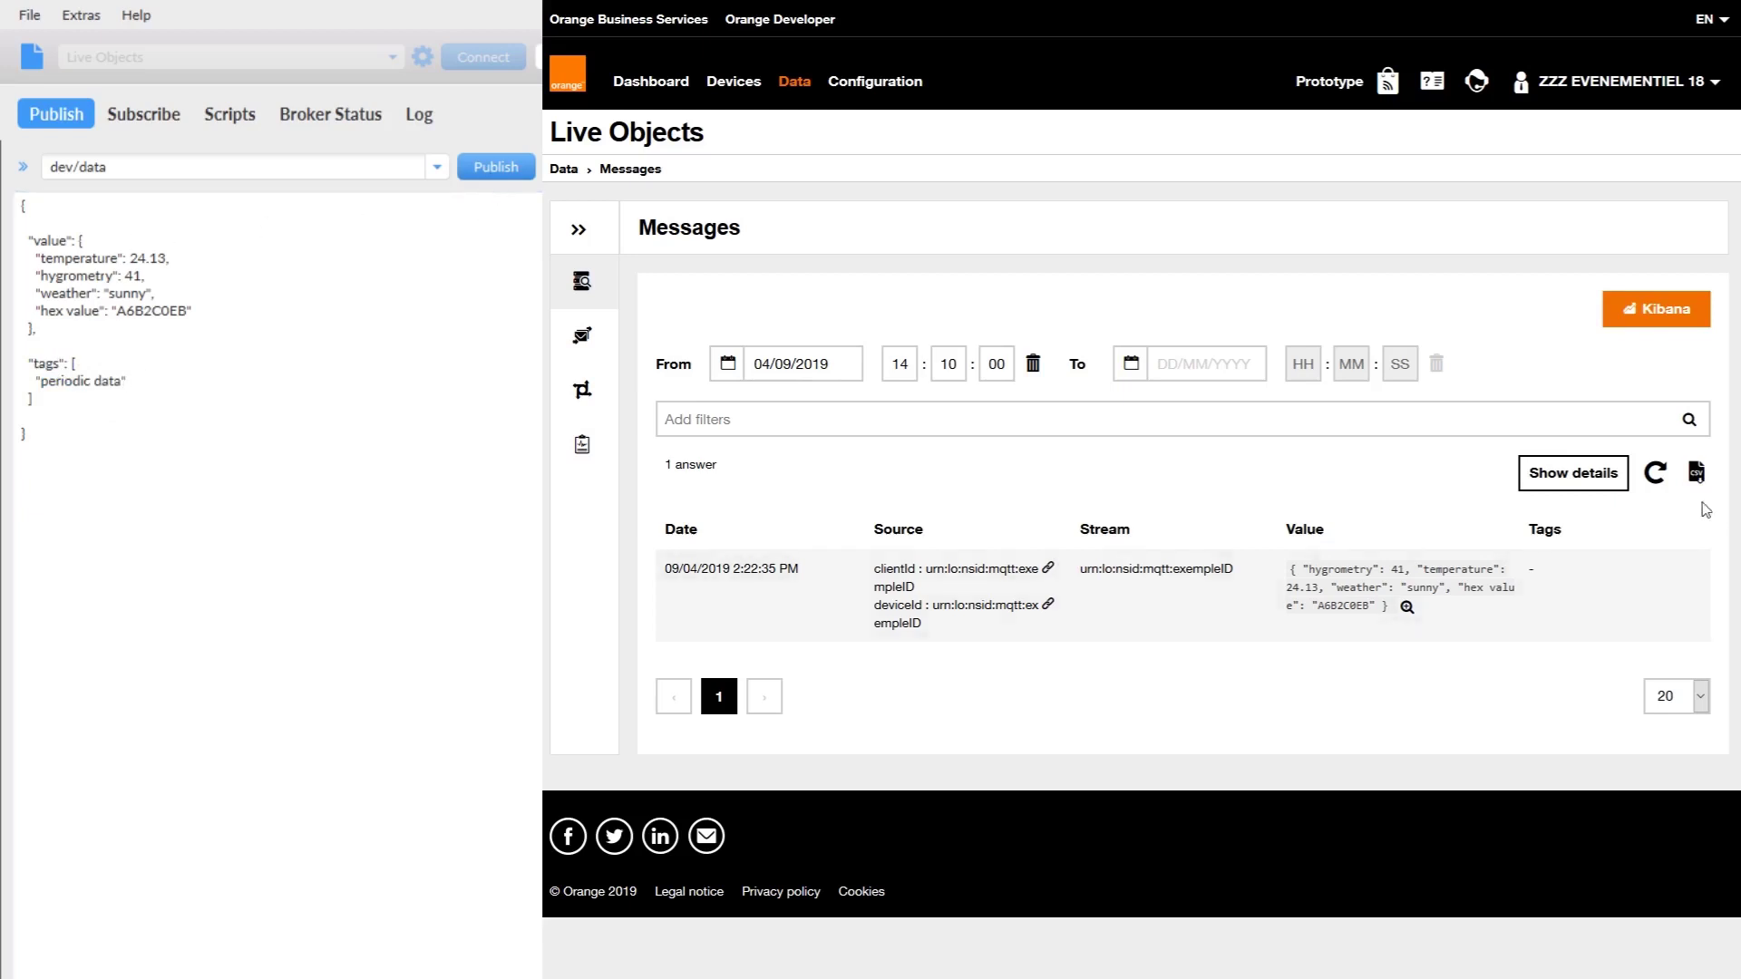
# In Live Objects, refresh the messages and examine the tags in the newest message's full JSON.
pyautogui.click(1655, 472)
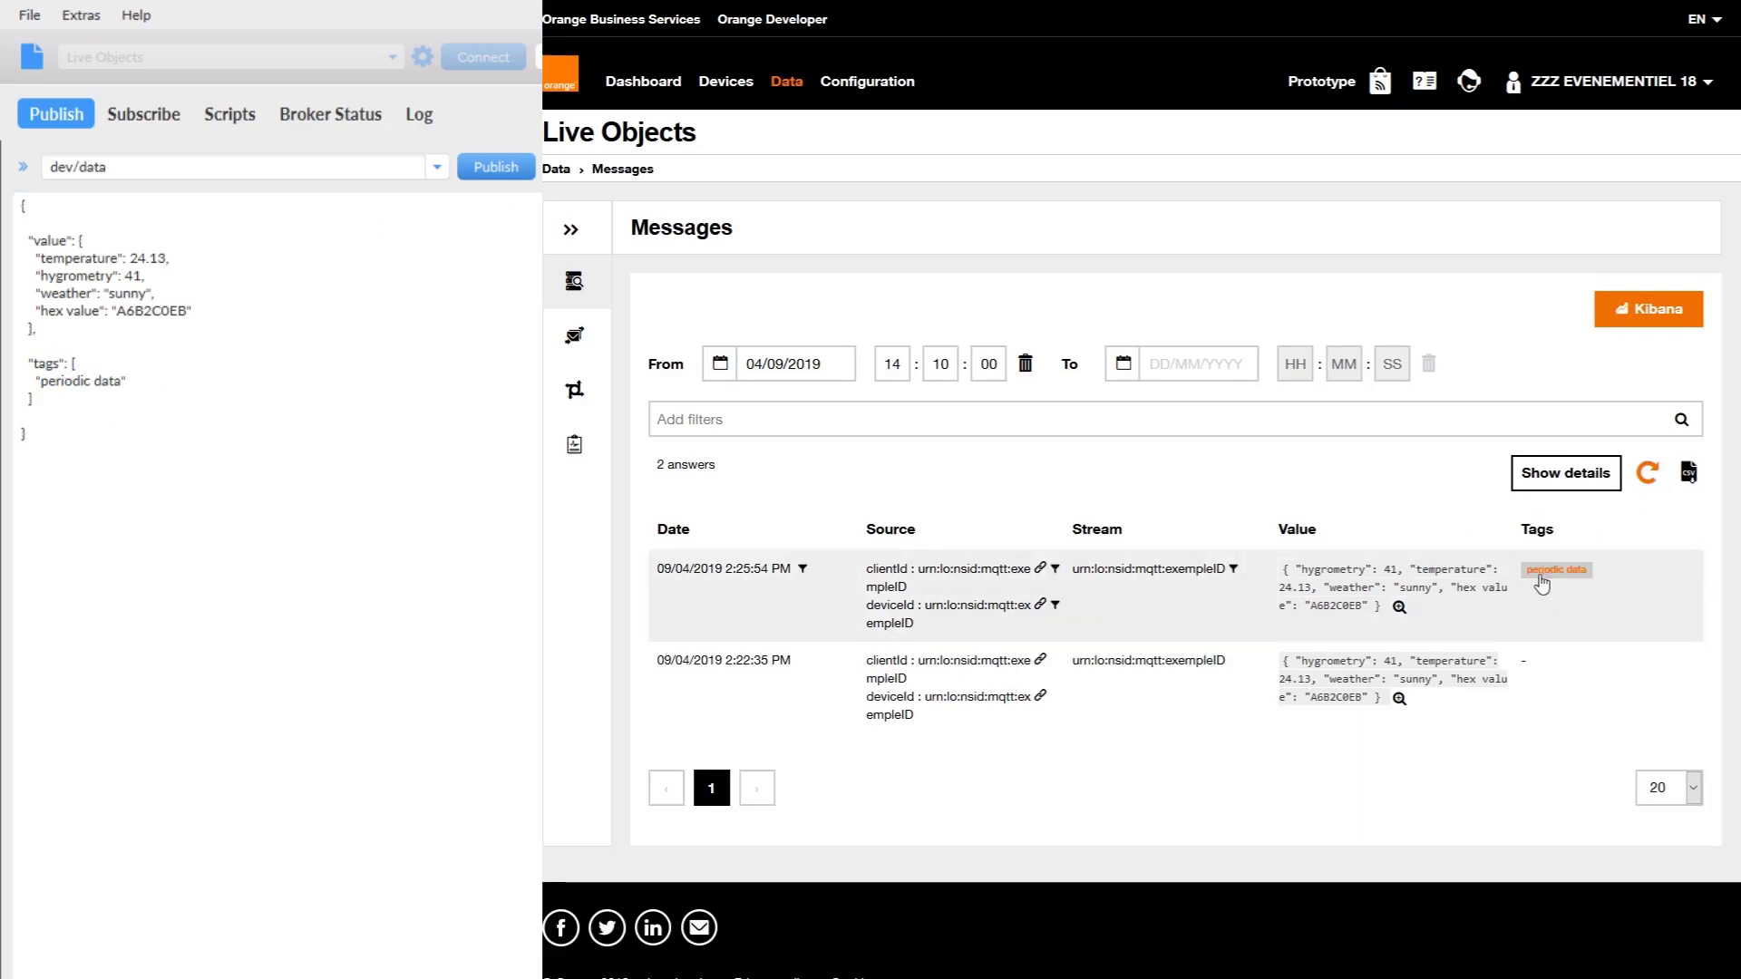
pyautogui.click(1401, 607)
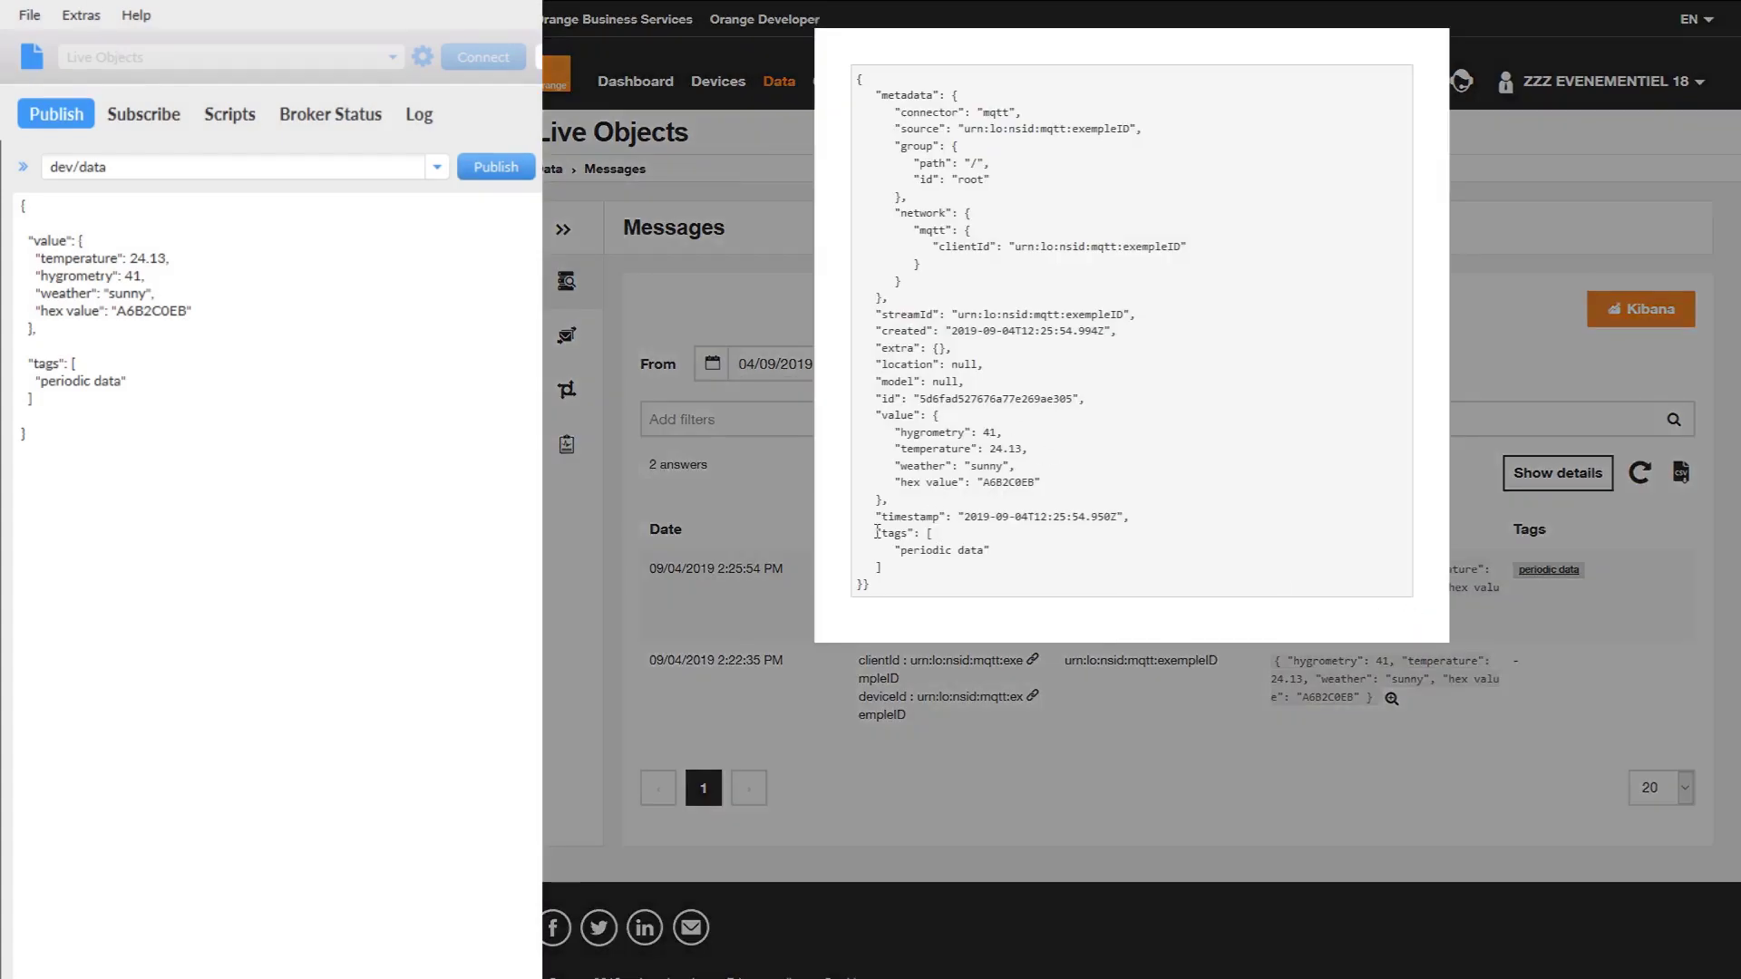
pyautogui.moveTo(876, 532); pyautogui.dragTo(1022, 559)
pyautogui.click(1022, 559)
pyautogui.click(1600, 538)
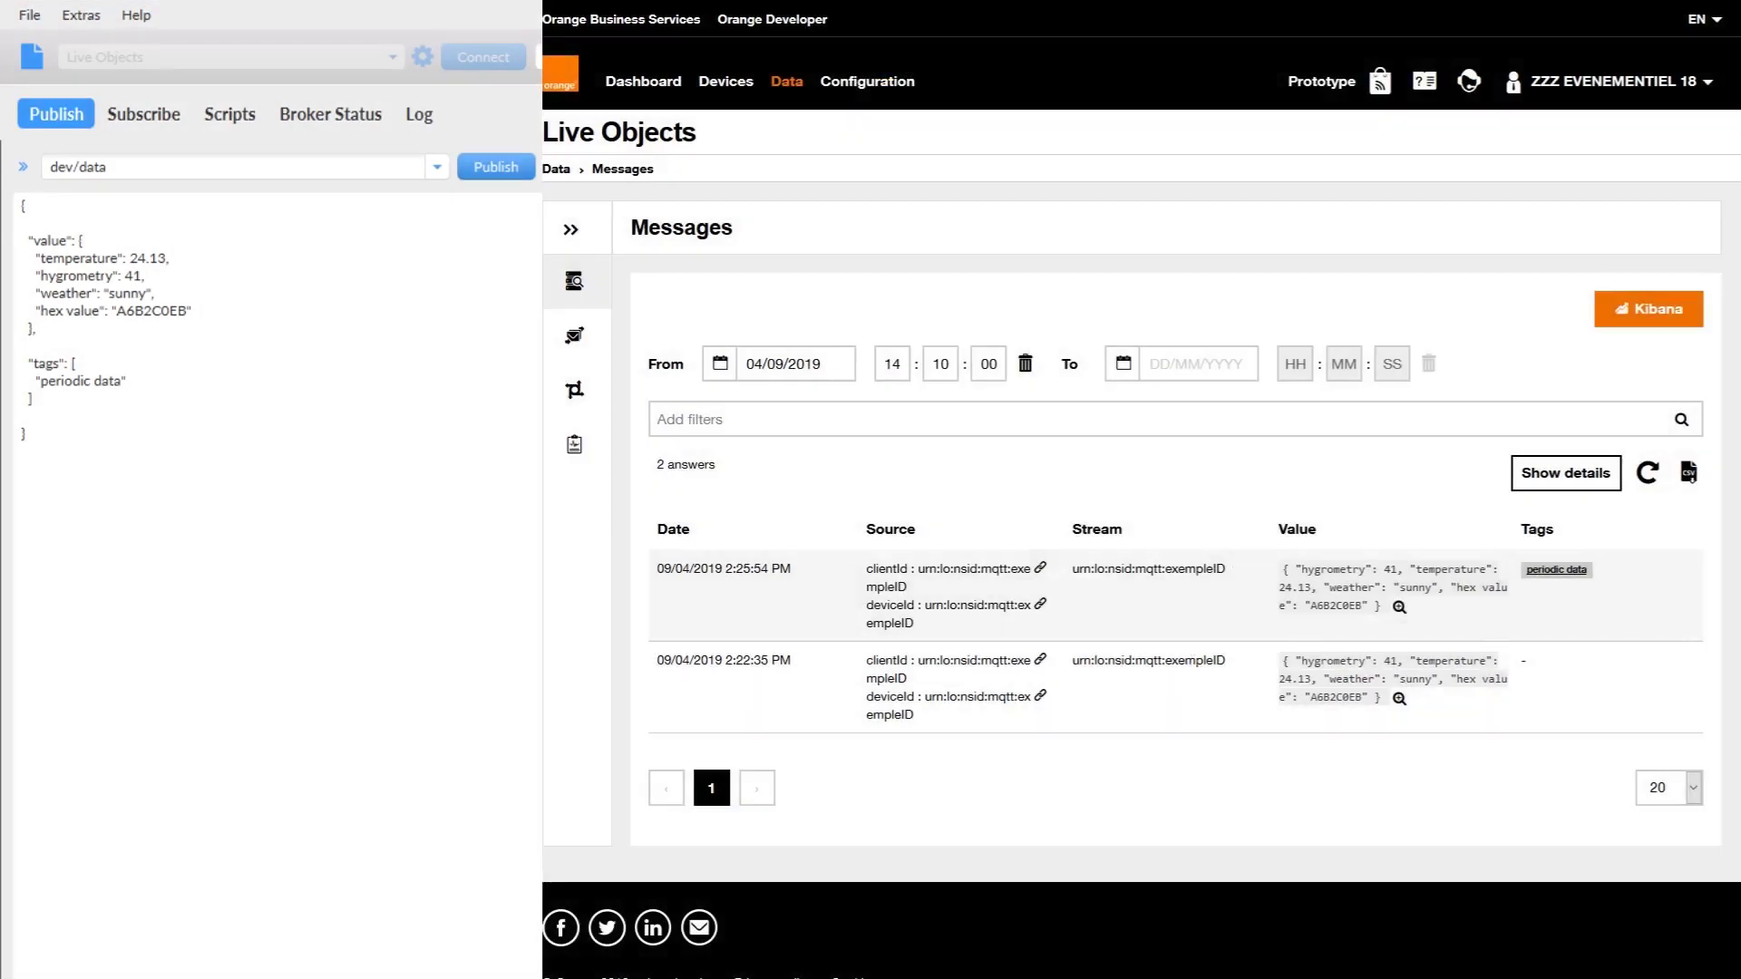
# In the MQTT client payload, add a "location" object with accuracy 10, alt 46.0, lat 48.861018, lon 2.335865 and provider "GPS", and publish it.
pyautogui.click(74, 398)
pyautogui.write(',    "location": {     "accuracy": 10,     "alt": 46.0,     "lat": 48.861018,     "lon": 2.335865,     "provider": "GPS"   }')
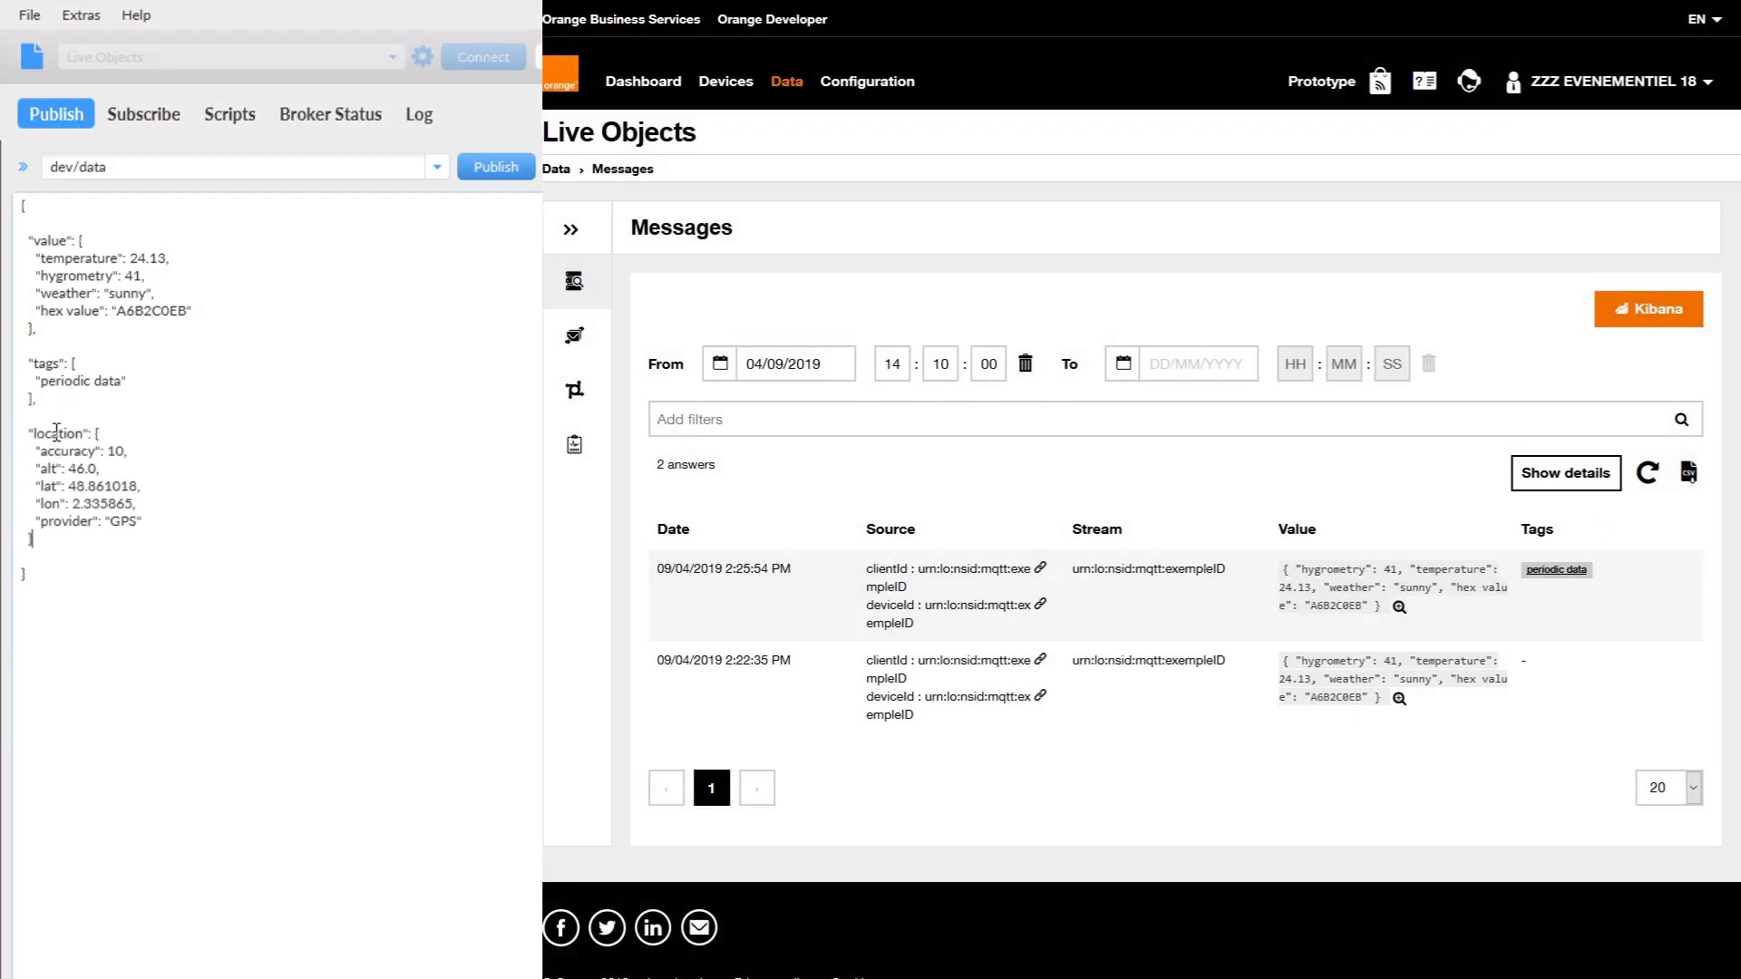
pyautogui.doubleClick(56, 432)
pyautogui.moveTo(151, 502); pyautogui.dragTo(6, 485)
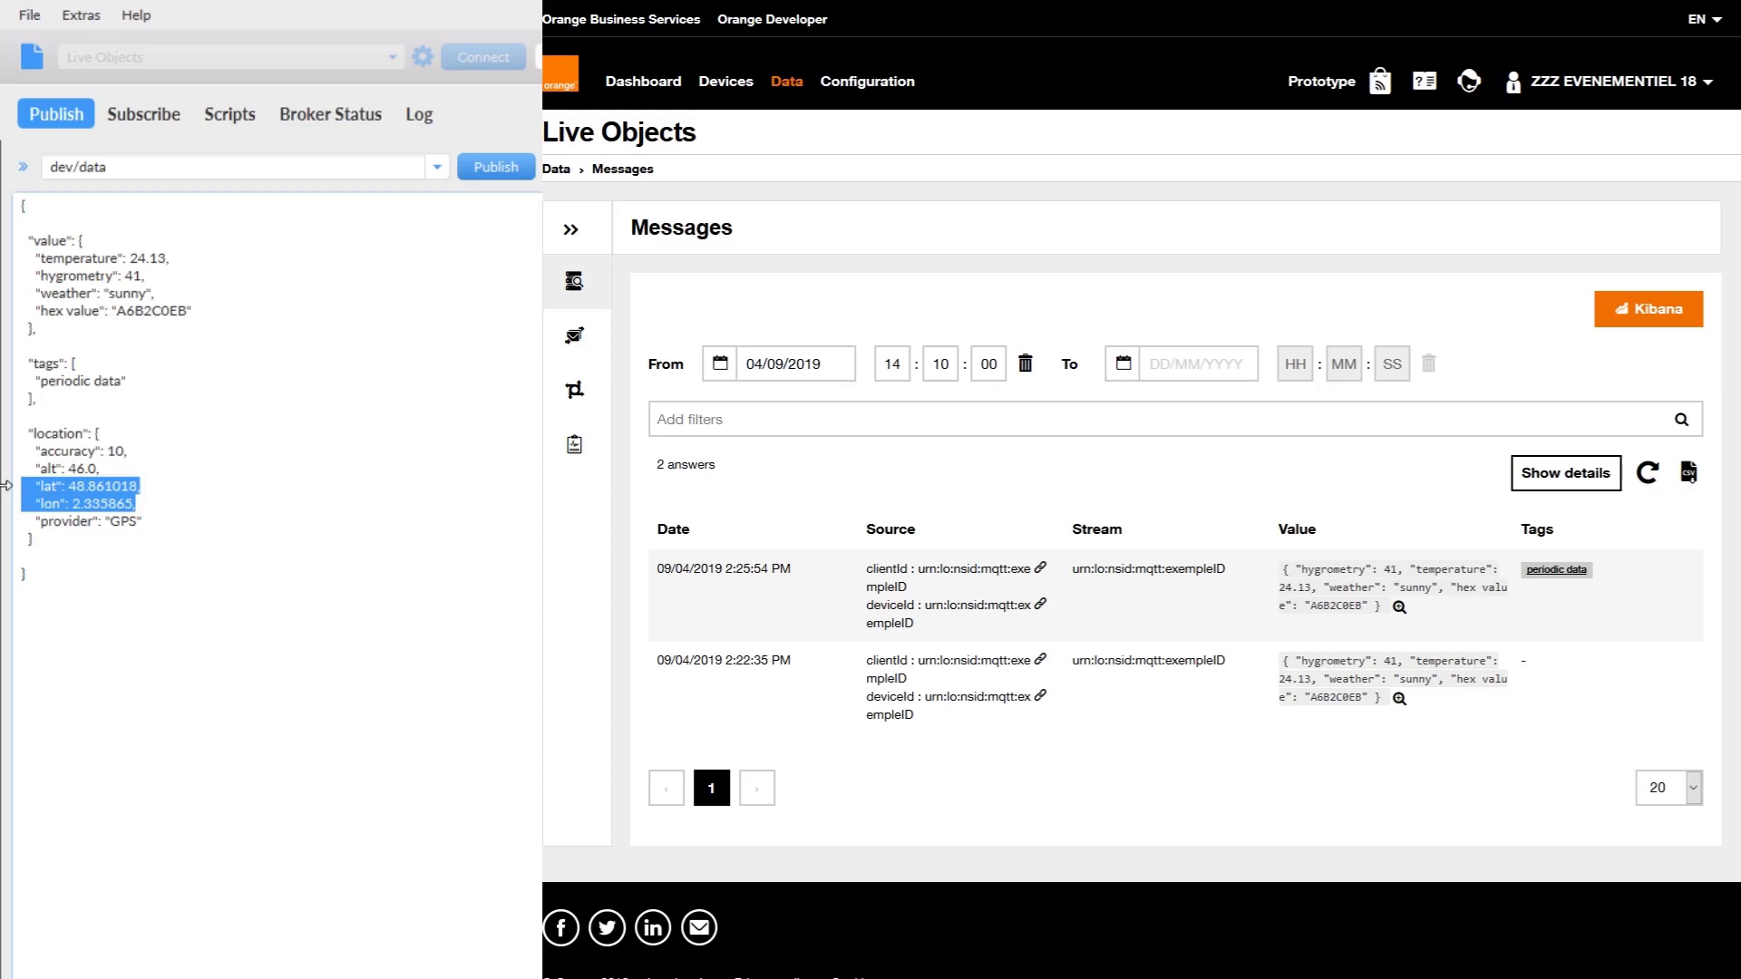
pyautogui.tripleClick(5, 469)
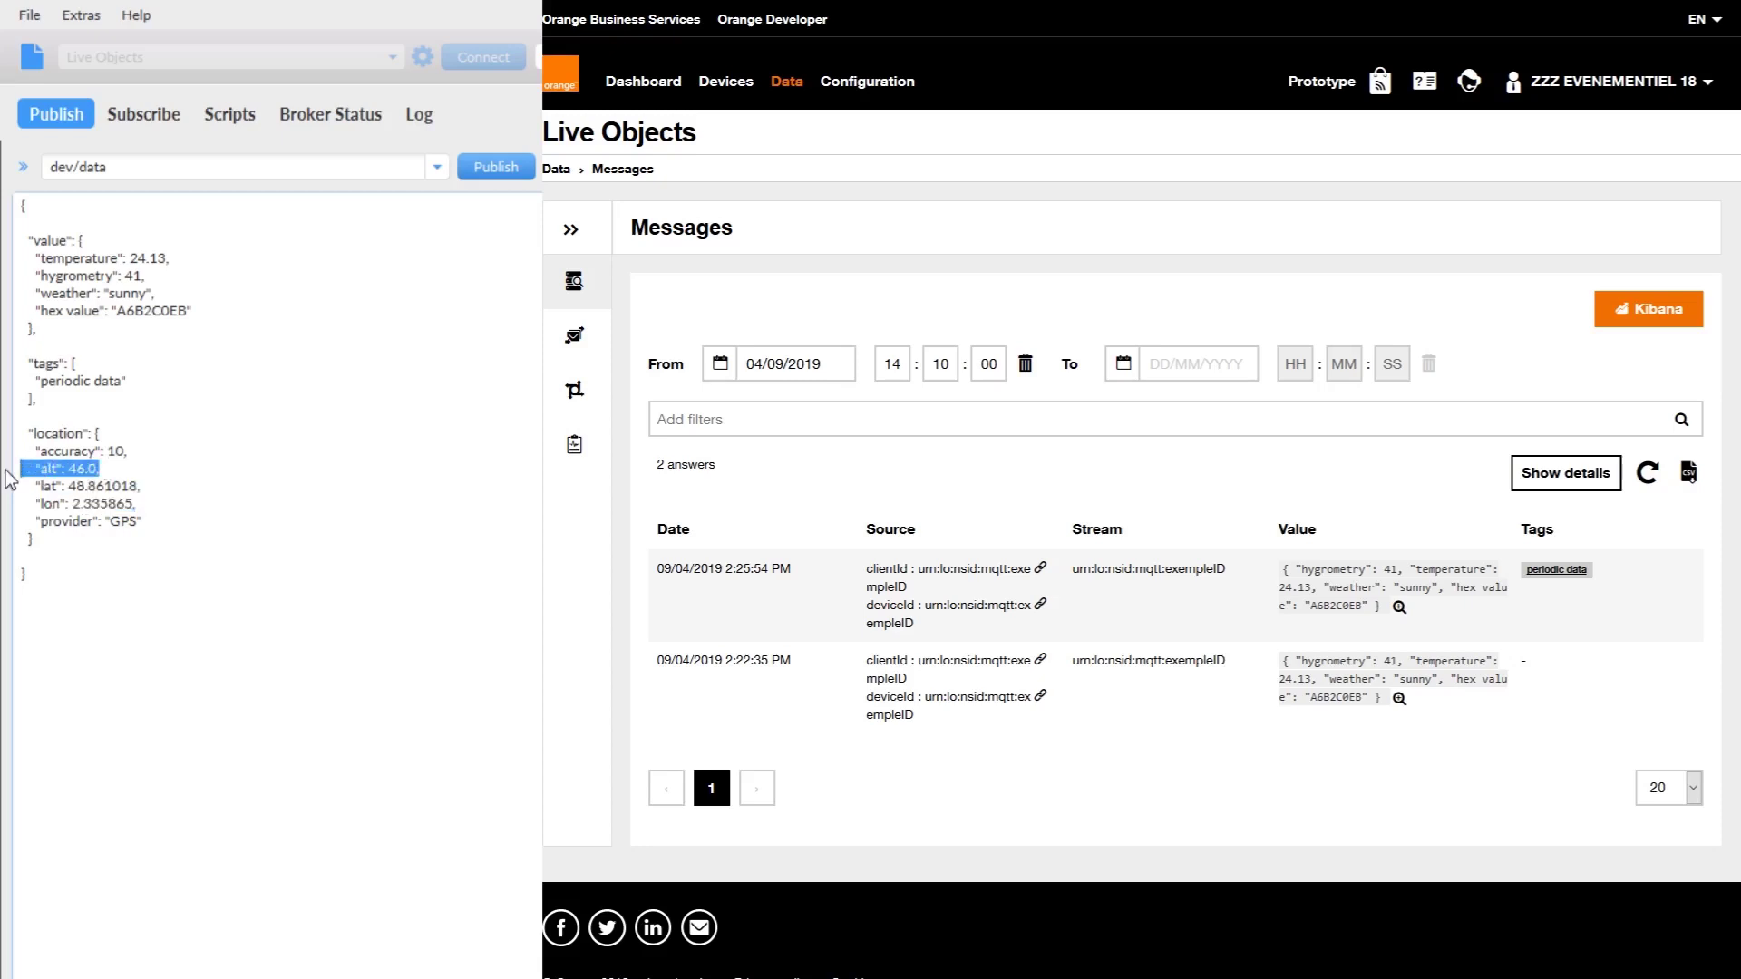
pyautogui.moveTo(26, 450); pyautogui.dragTo(159, 452)
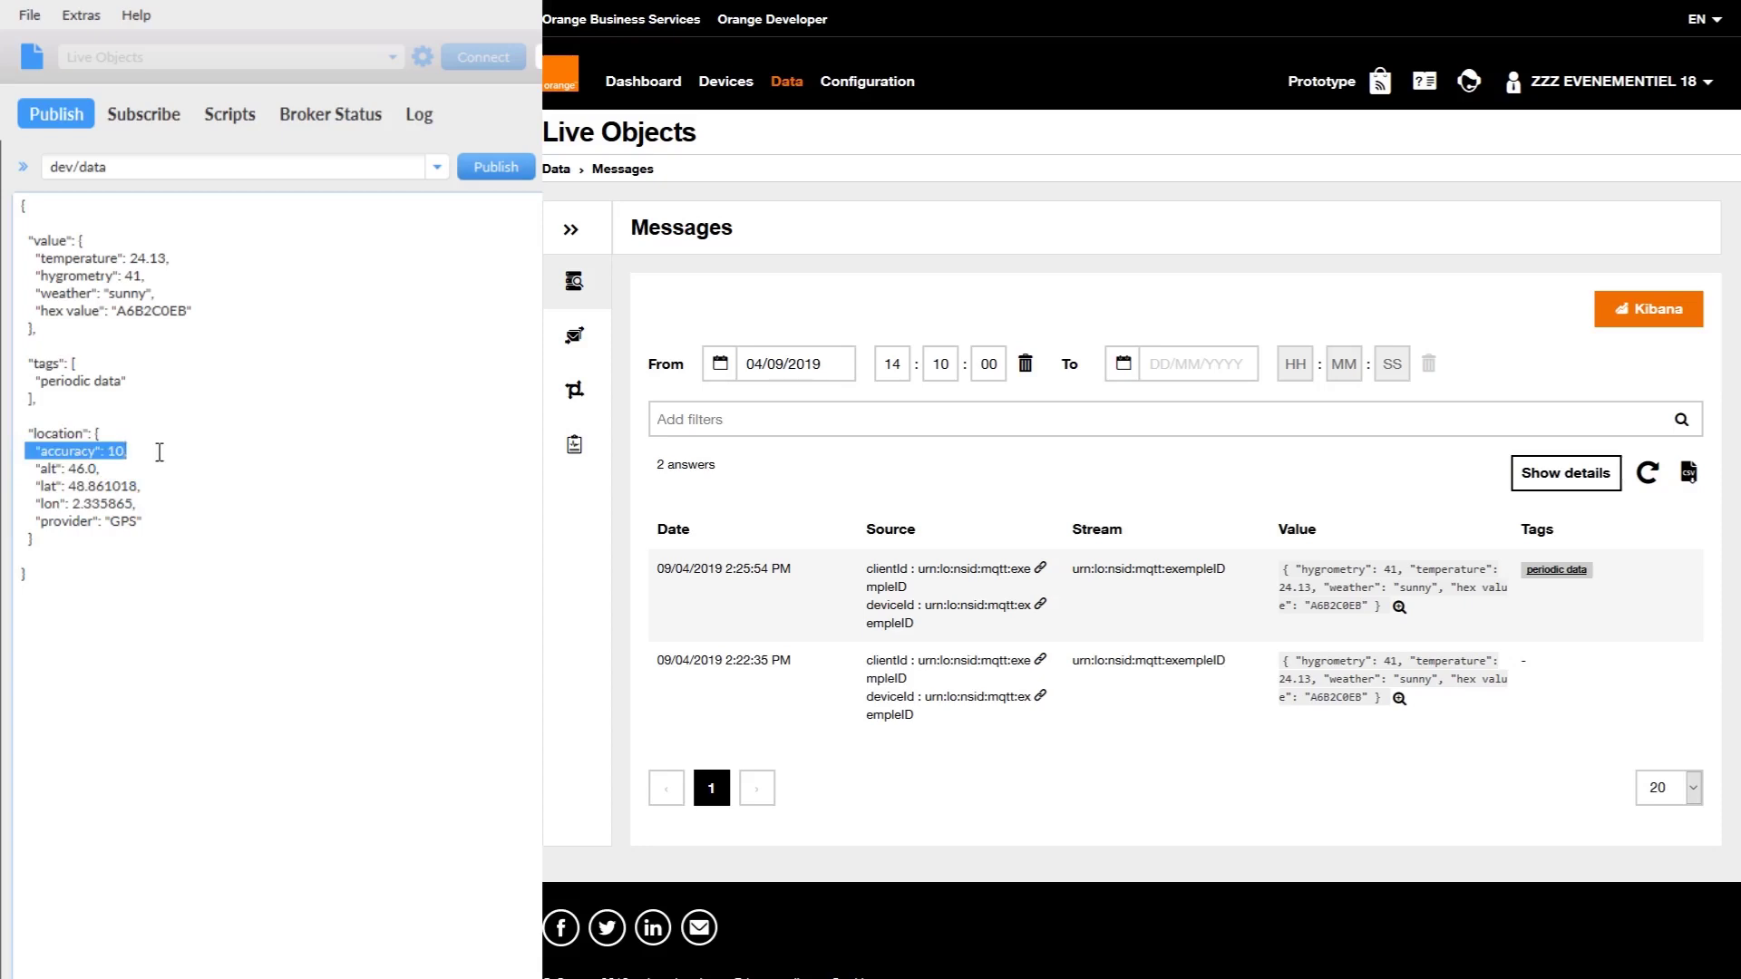
pyautogui.doubleClick(54, 521)
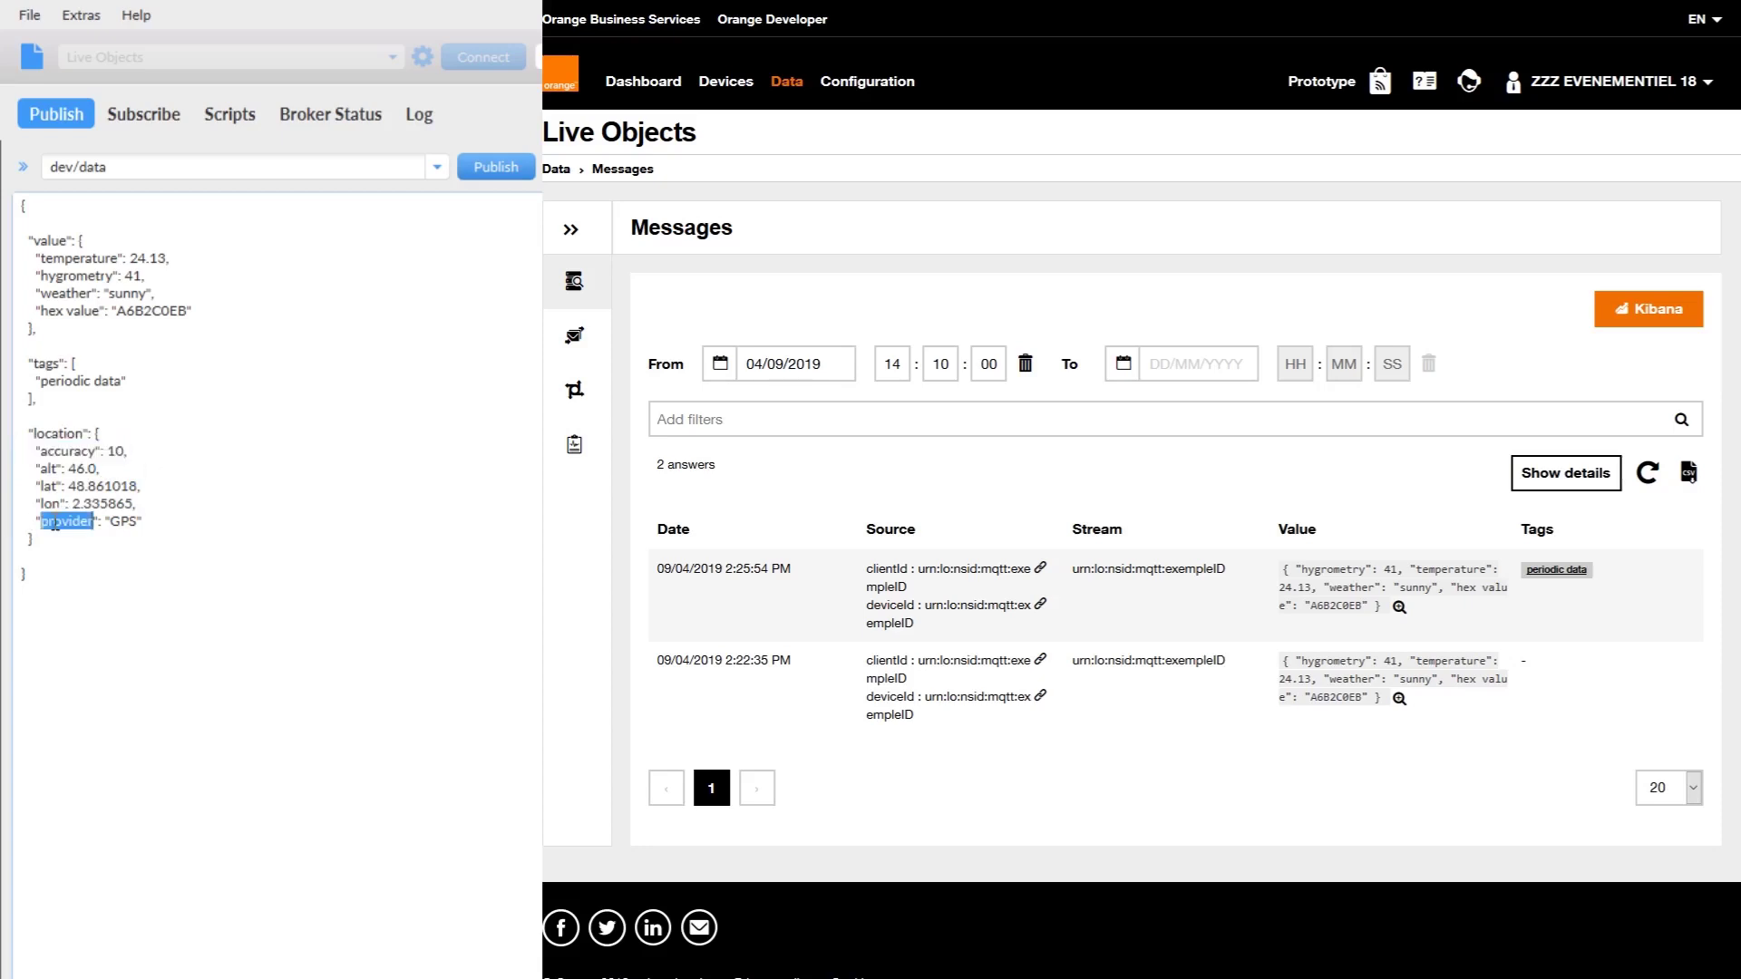
pyautogui.doubleClick(122, 520)
pyautogui.click(179, 520)
pyautogui.click(500, 170)
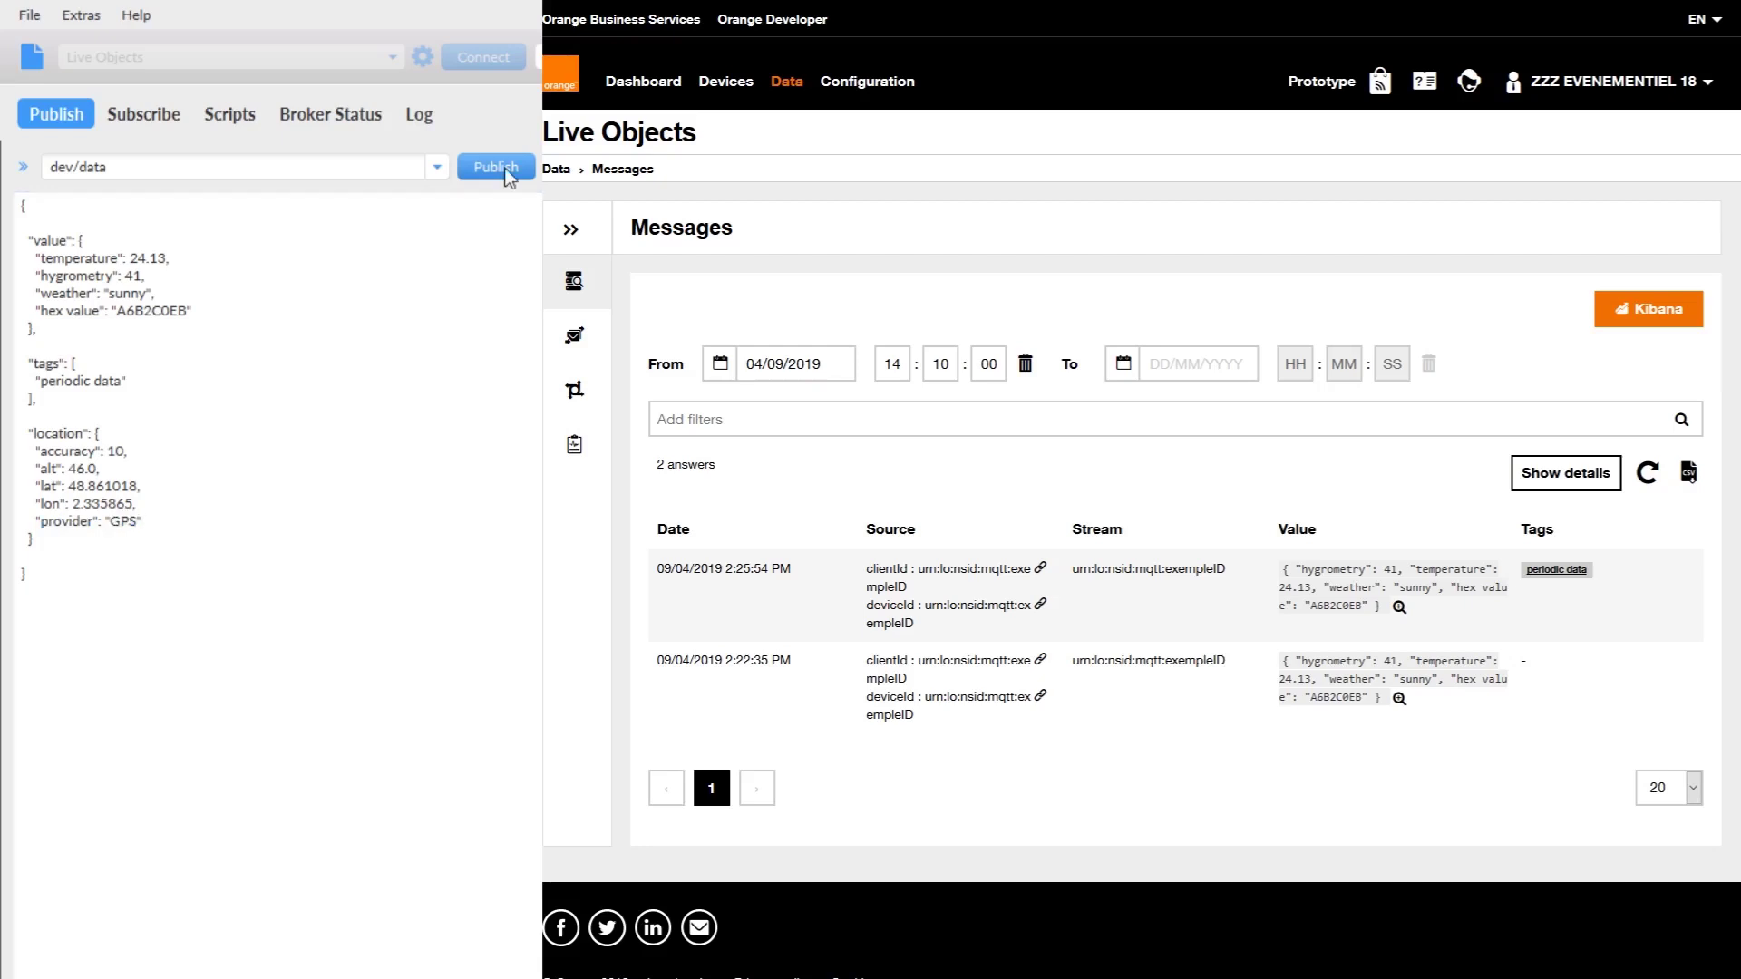
# In Live Objects, refresh the messages and examine the location object in the newest message's full JSON.
pyautogui.click(1648, 473)
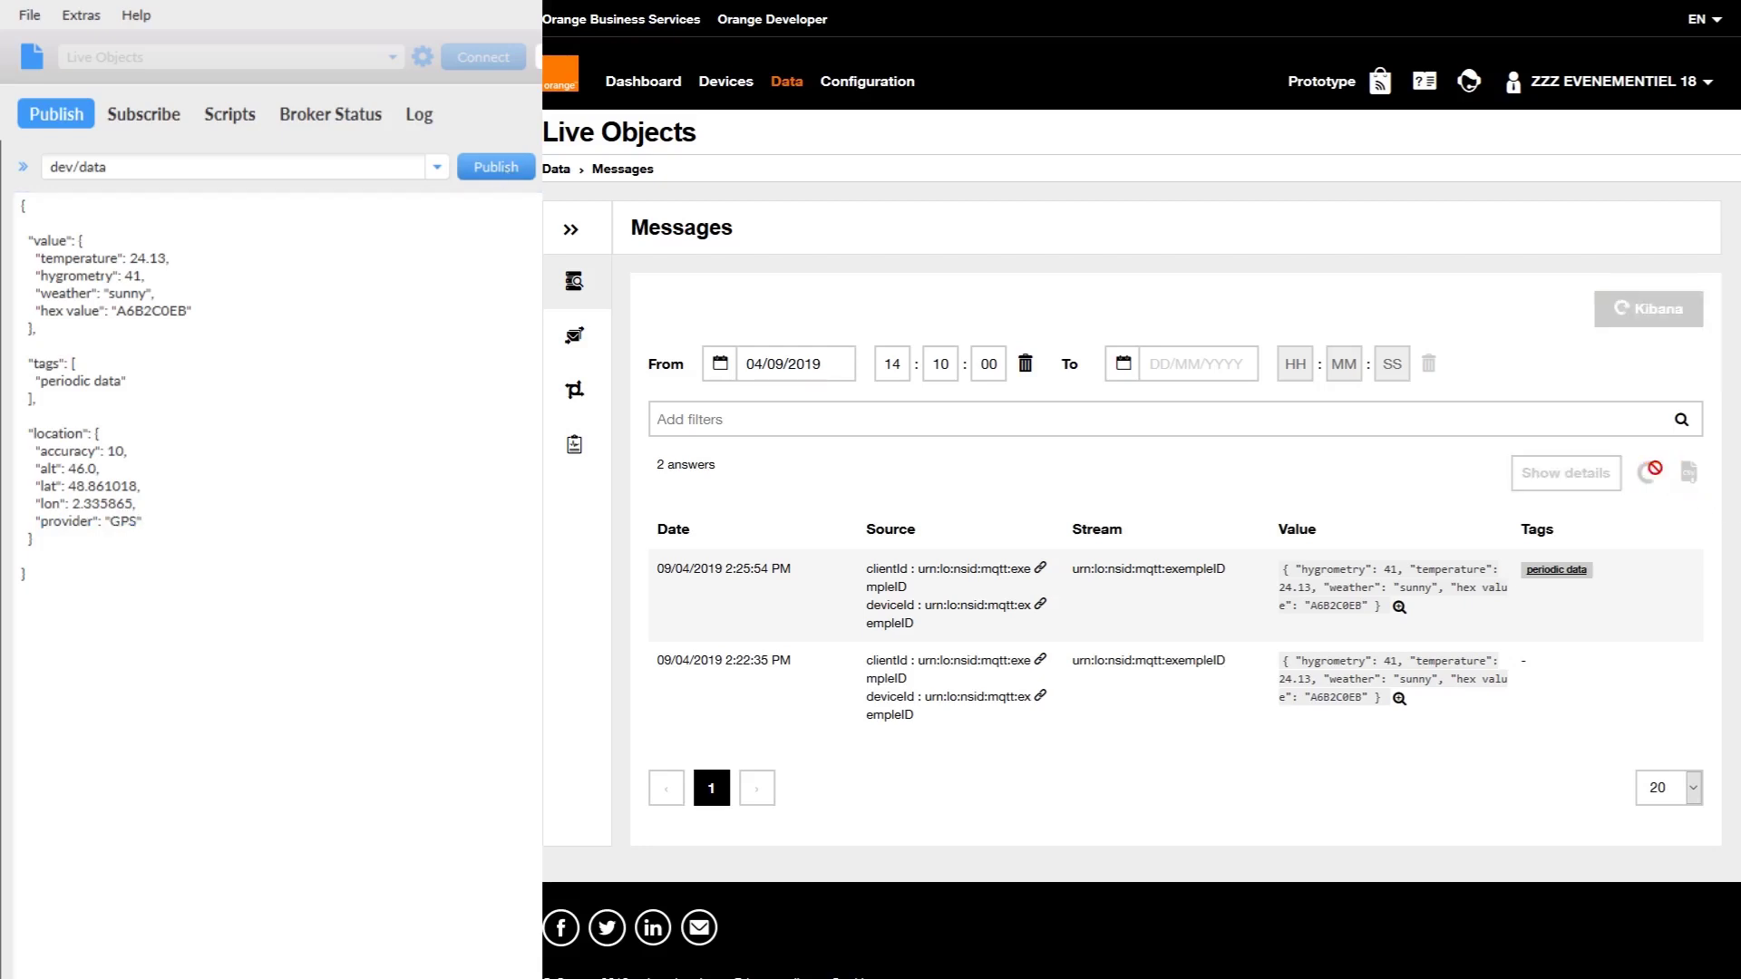
pyautogui.click(1396, 607)
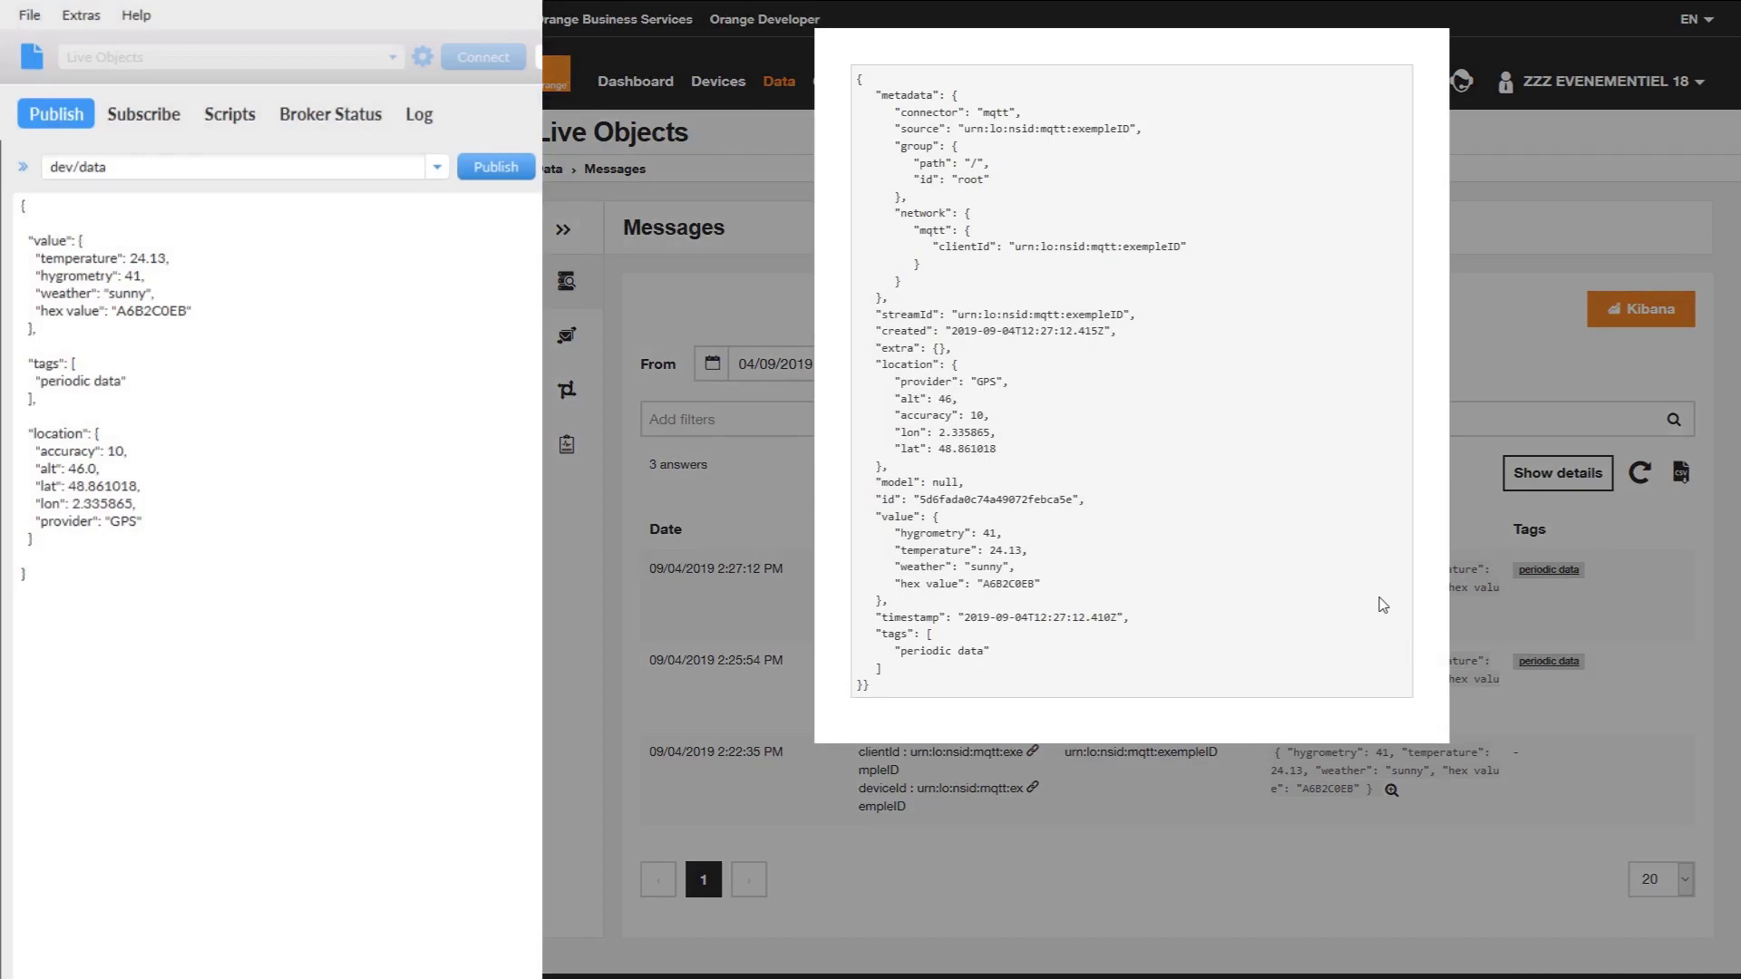
pyautogui.moveTo(871, 365); pyautogui.dragTo(957, 471)
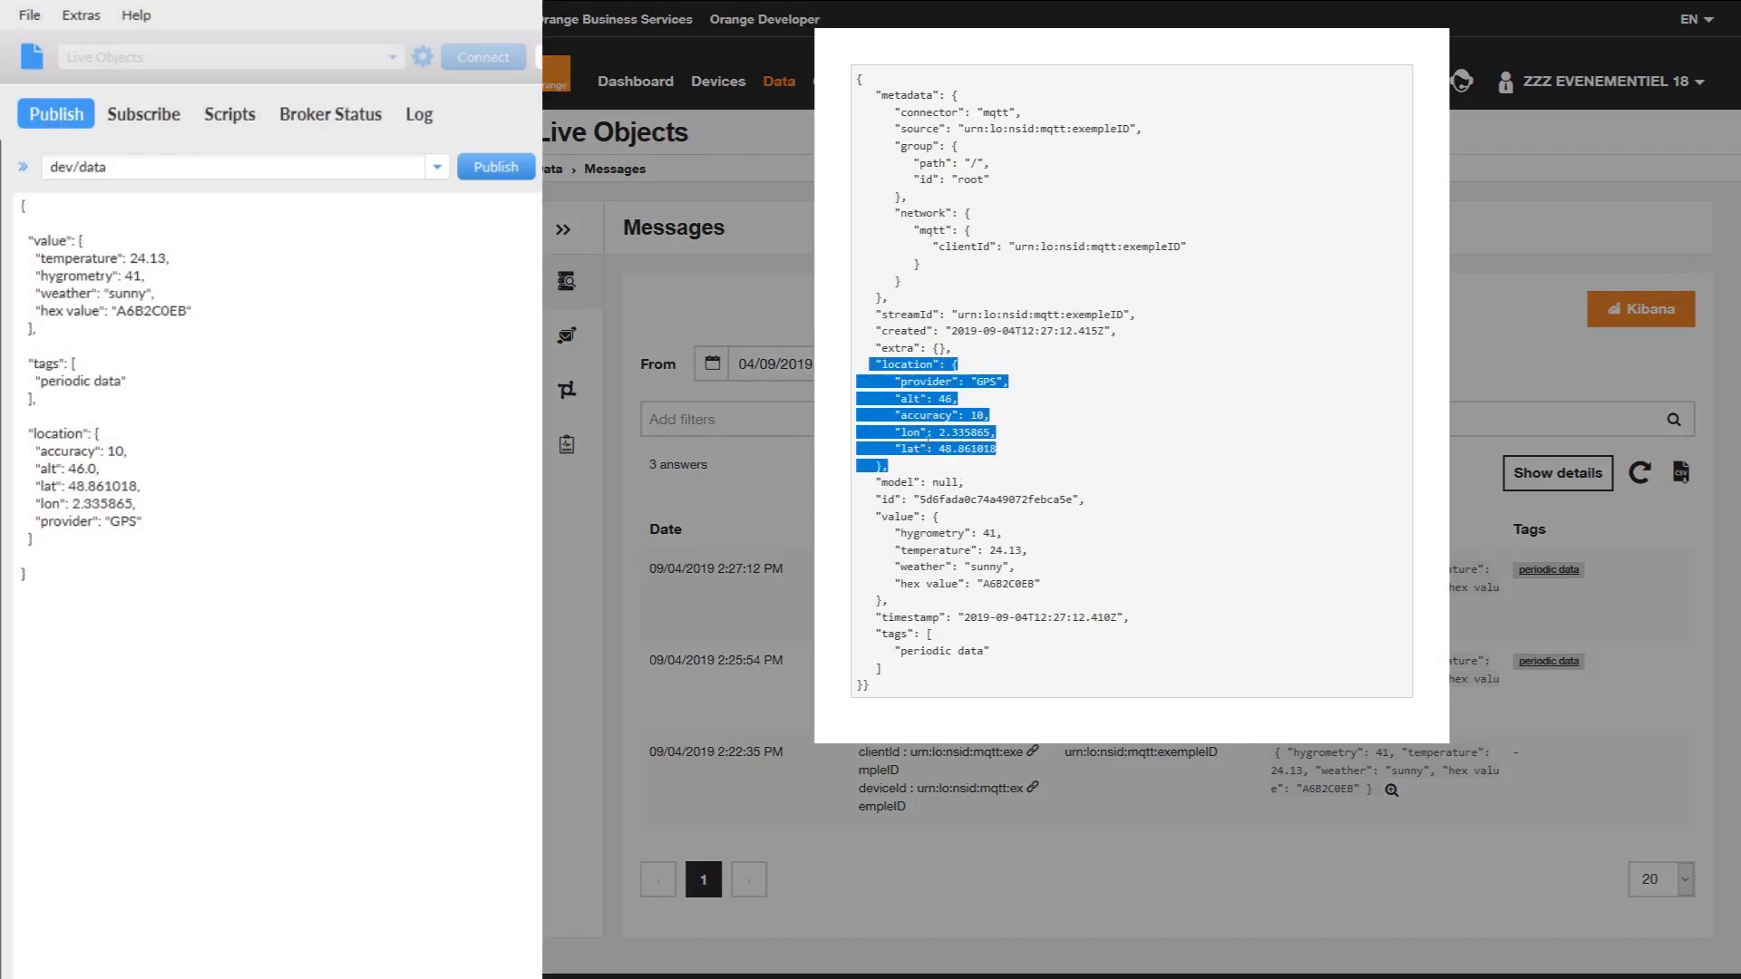
pyautogui.click(1580, 508)
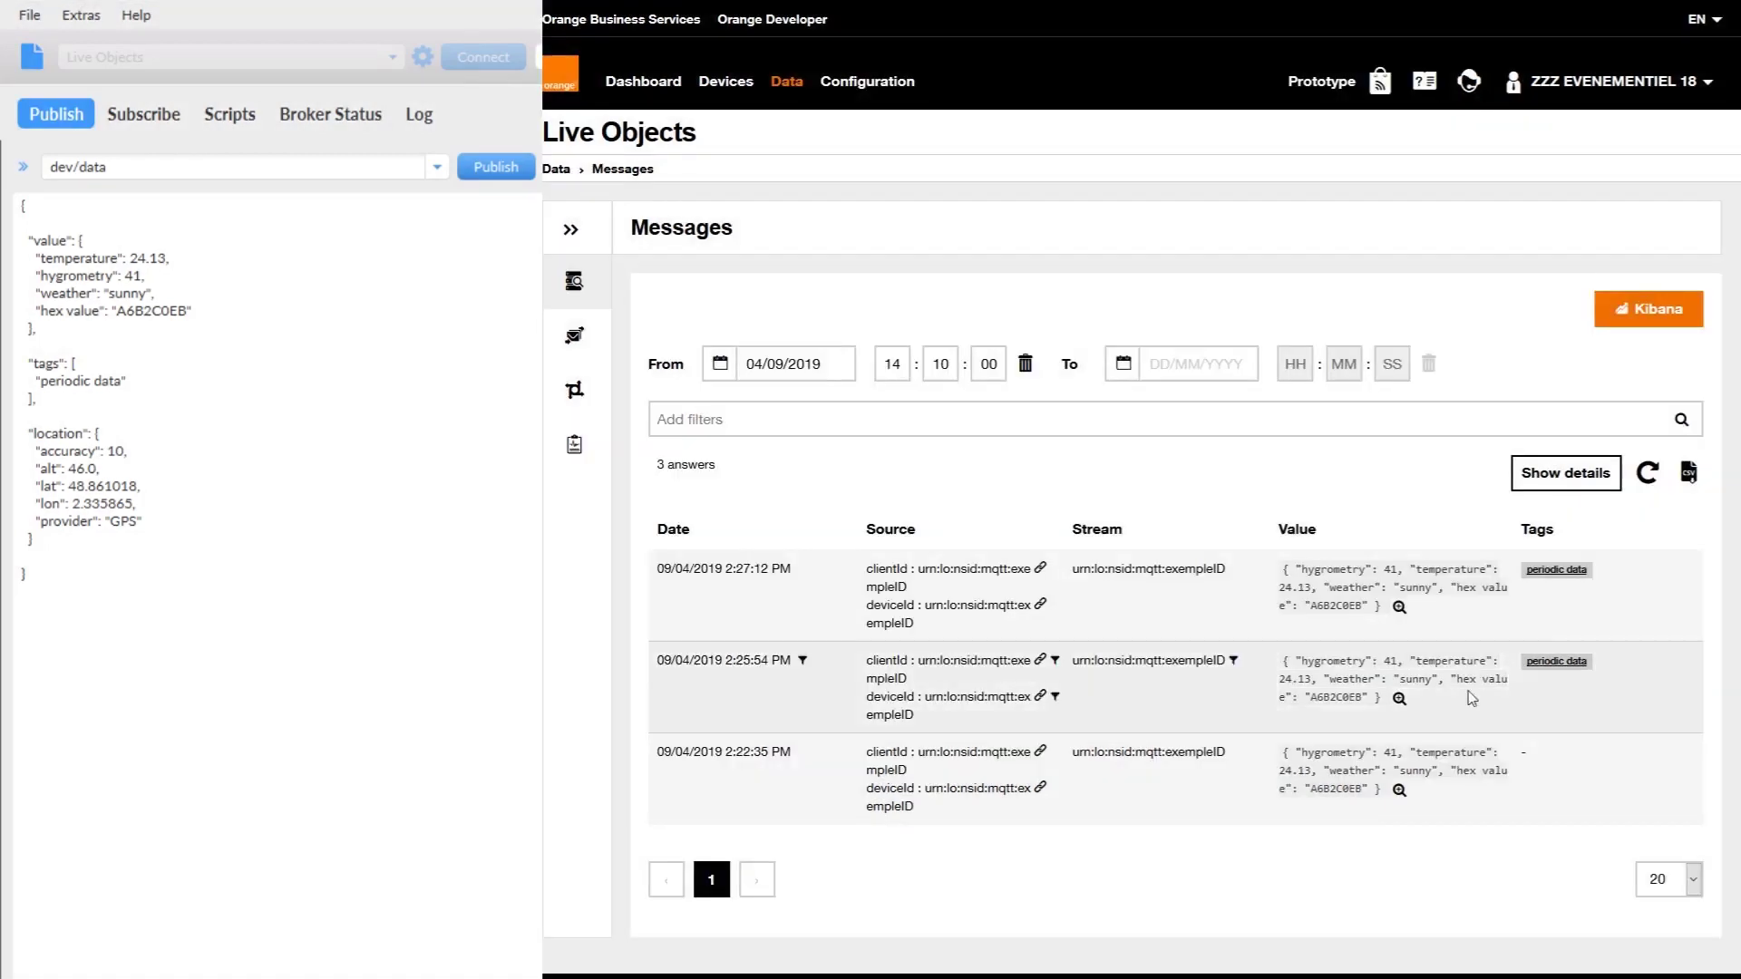
# Examine the location field in the full JSON of the 2:25:54 PM message for comparison.
pyautogui.click(1393, 698)
pyautogui.moveTo(870, 364); pyautogui.dragTo(1001, 373)
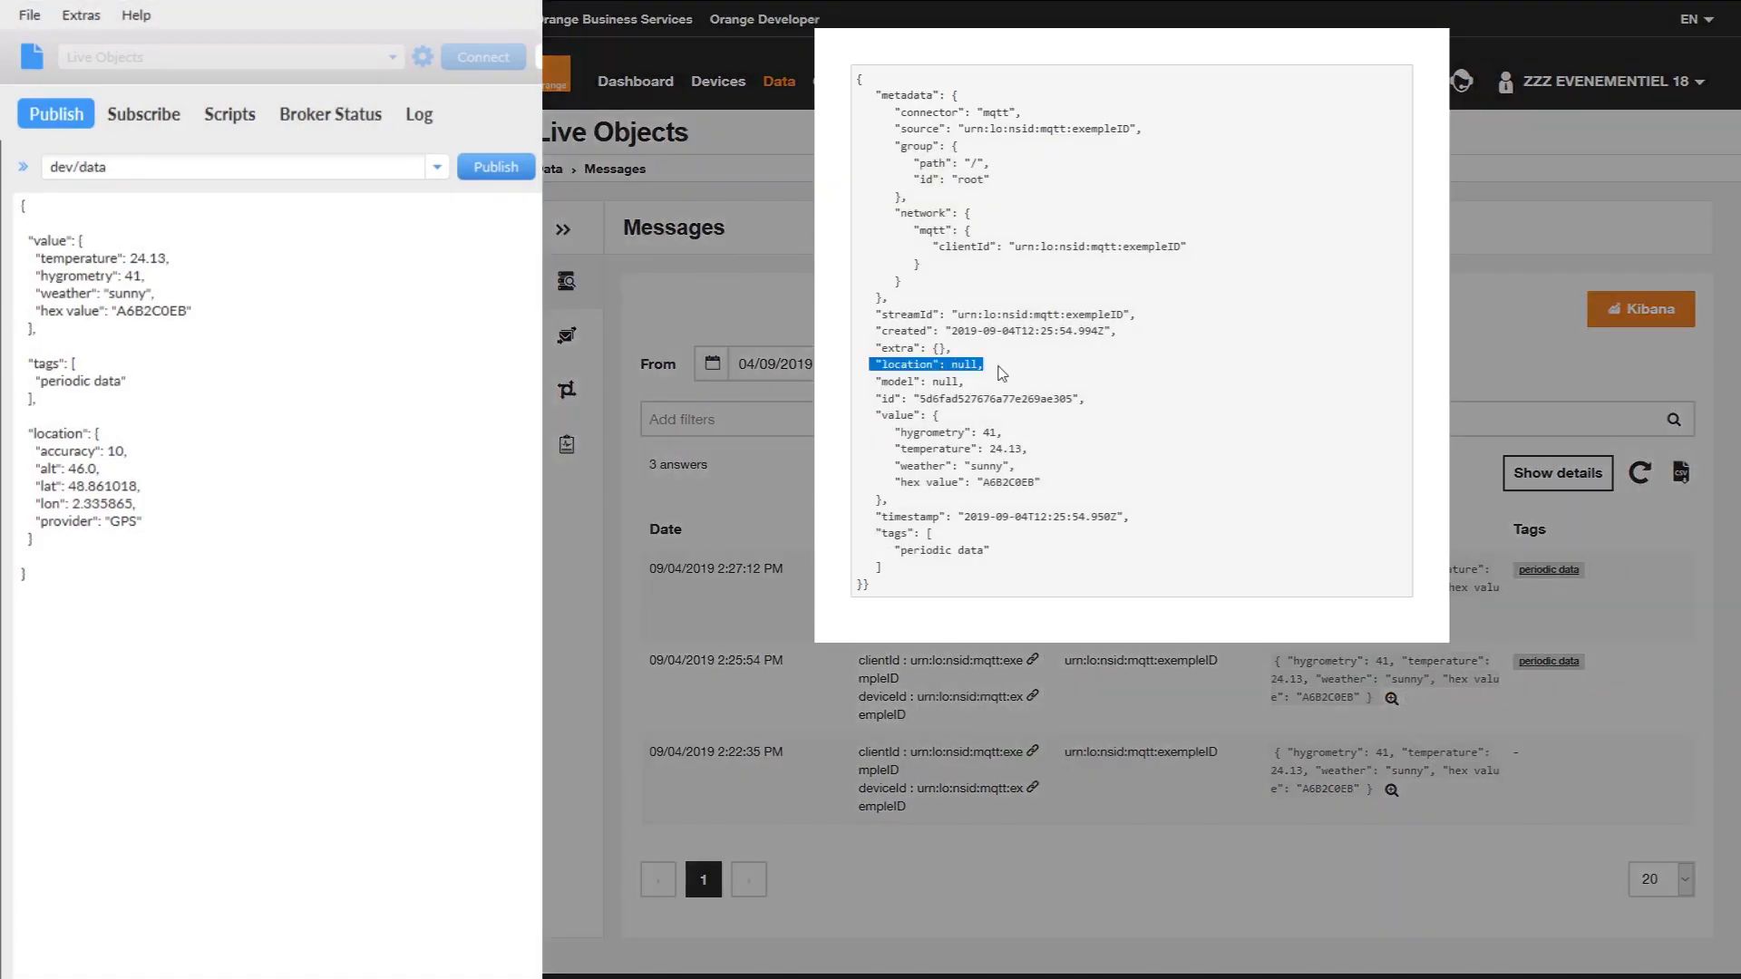
pyautogui.click(1505, 391)
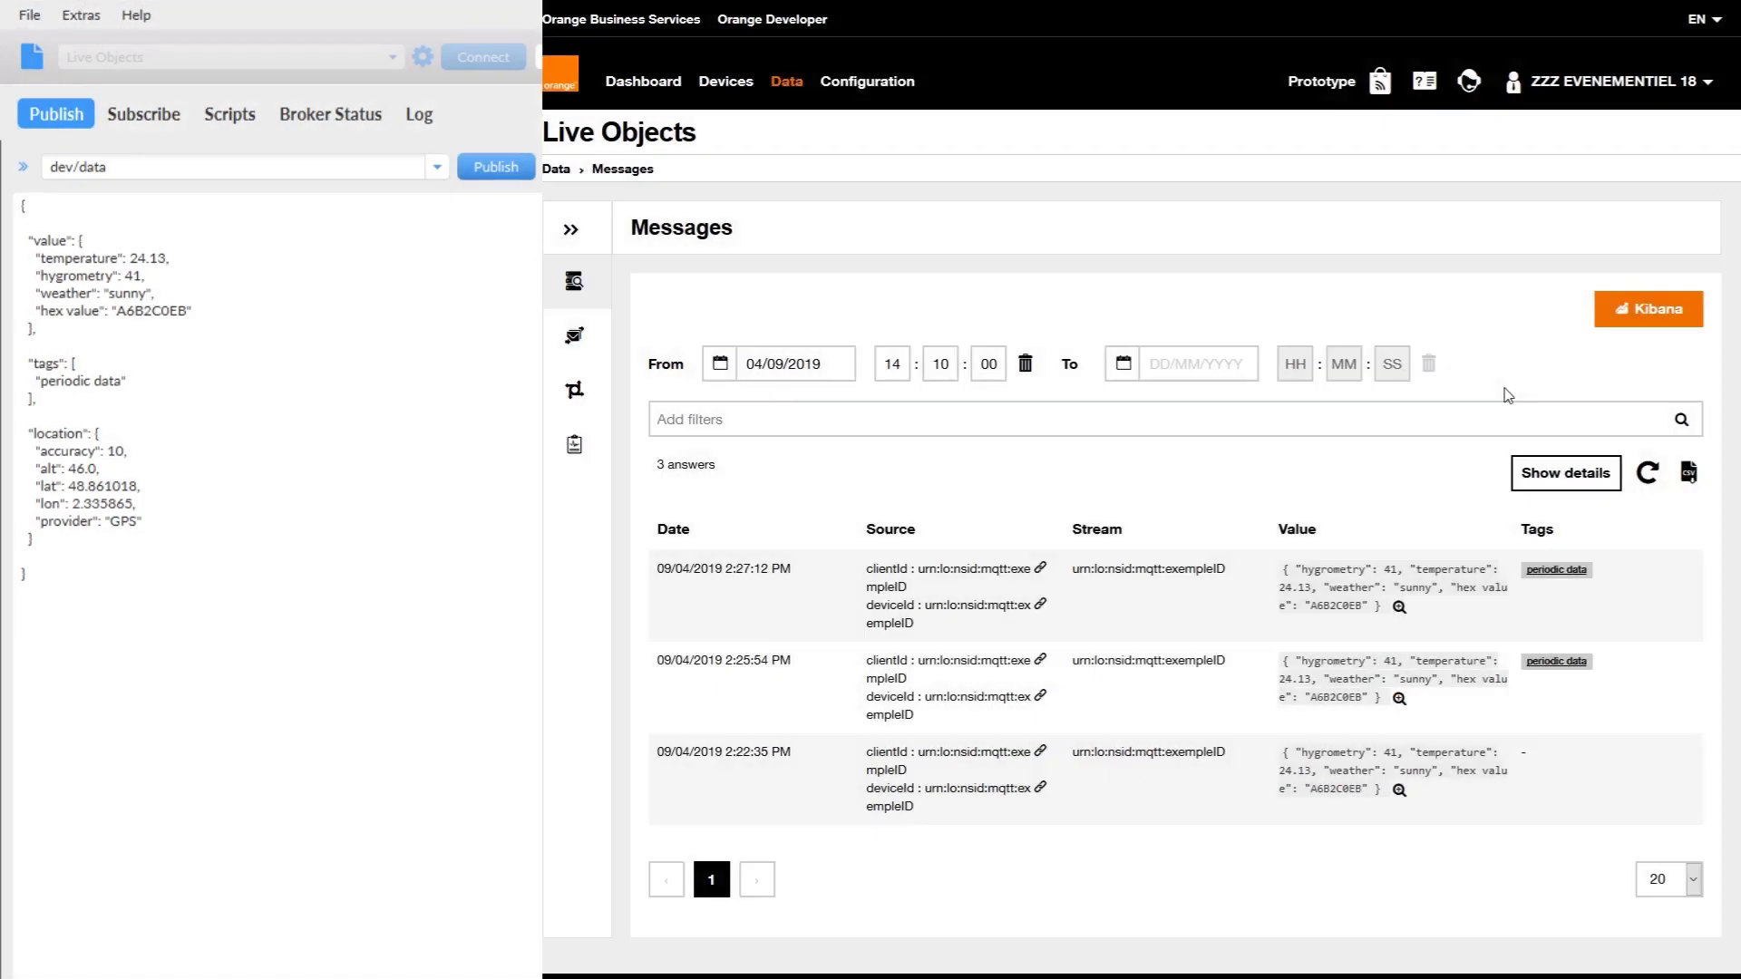
# Start a new Map widget named "location" on "my custom dashboard".
pyautogui.click(673, 85)
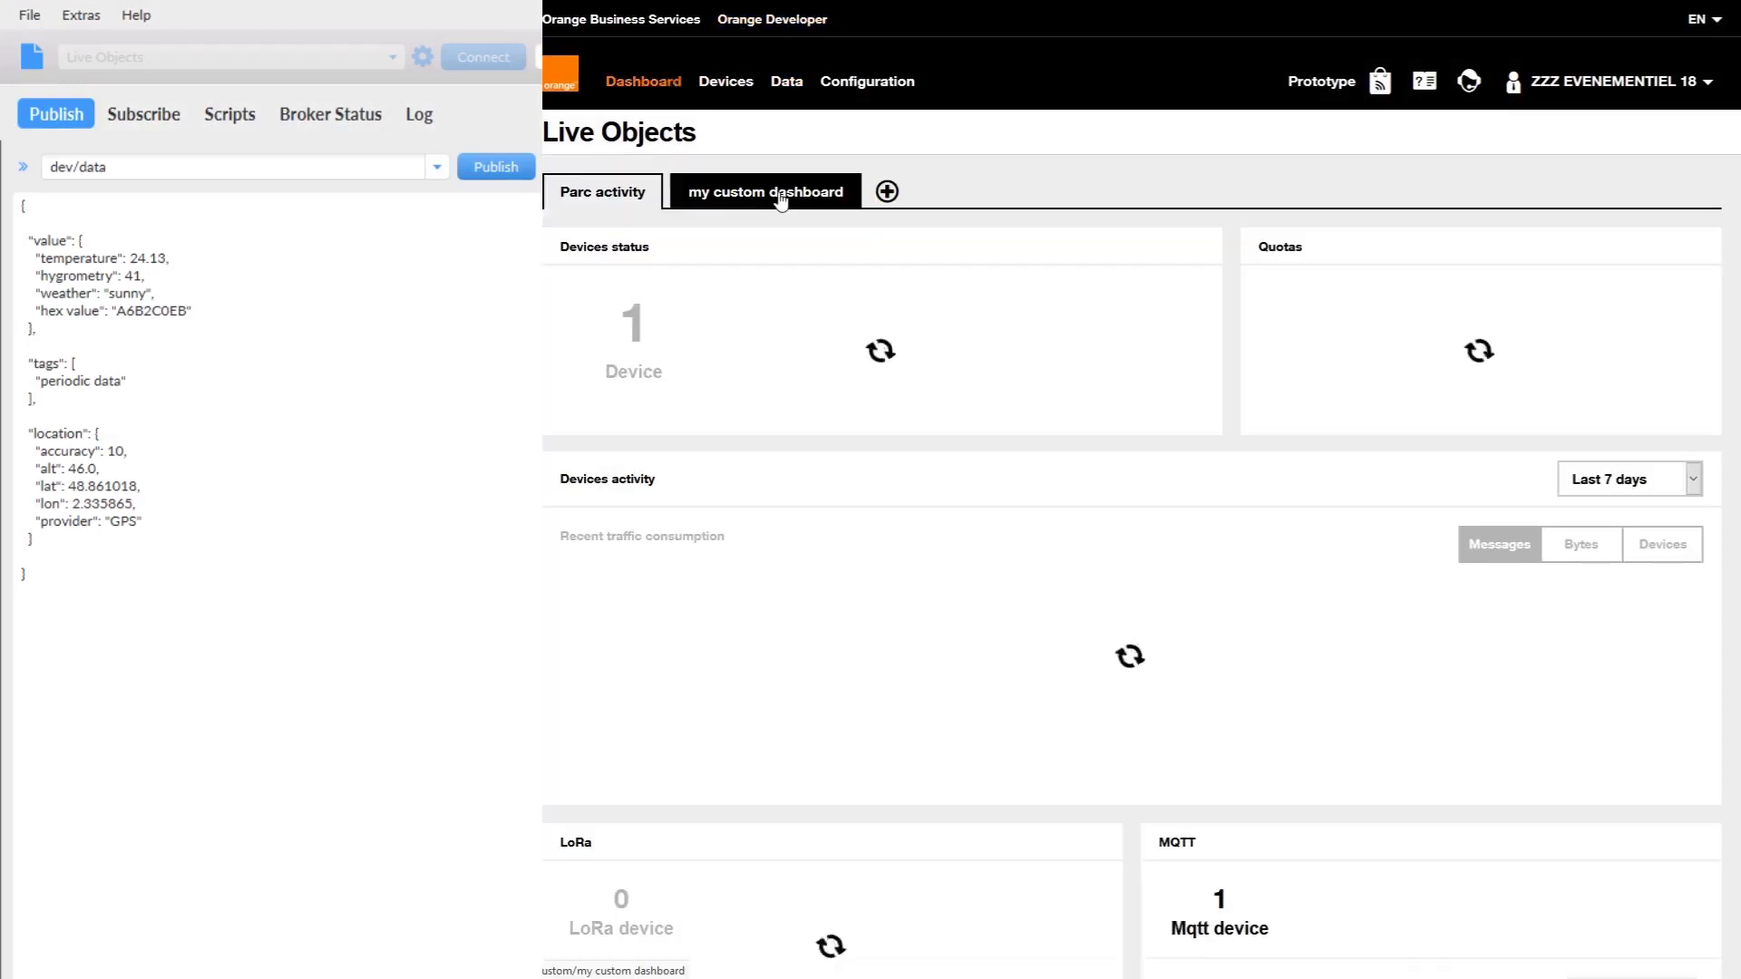
pyautogui.click(777, 190)
pyautogui.click(612, 462)
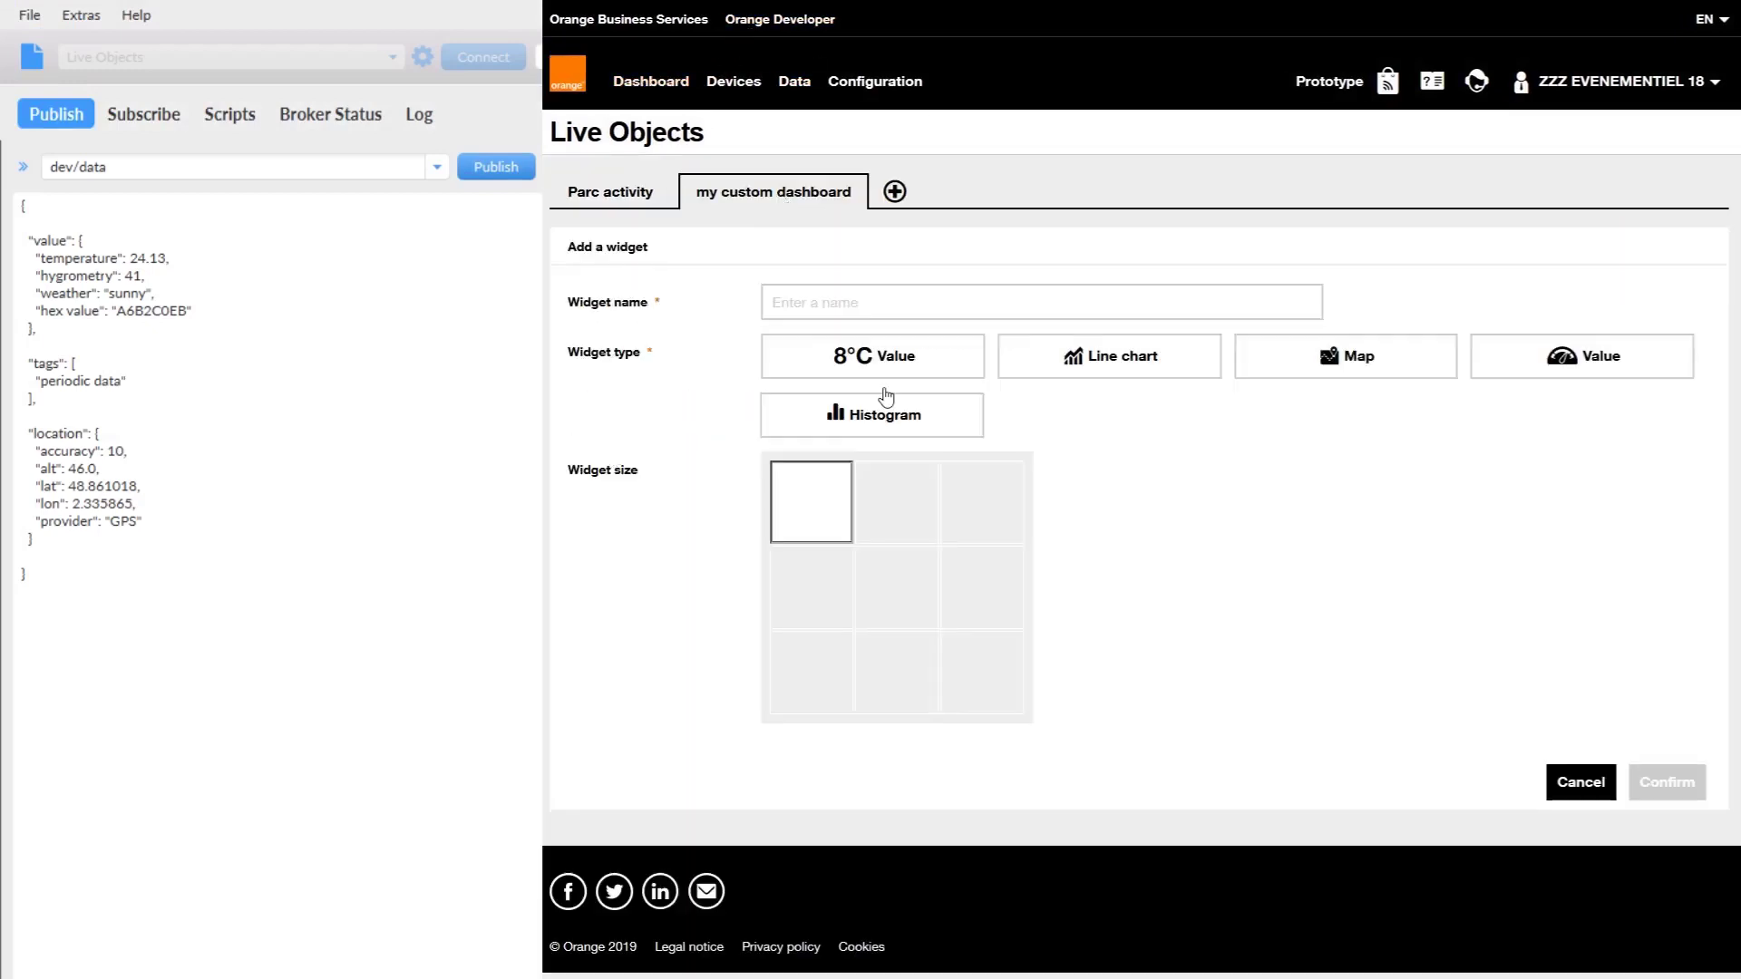
pyautogui.click(1337, 355)
pyautogui.click(885, 301)
pyautogui.write('location')
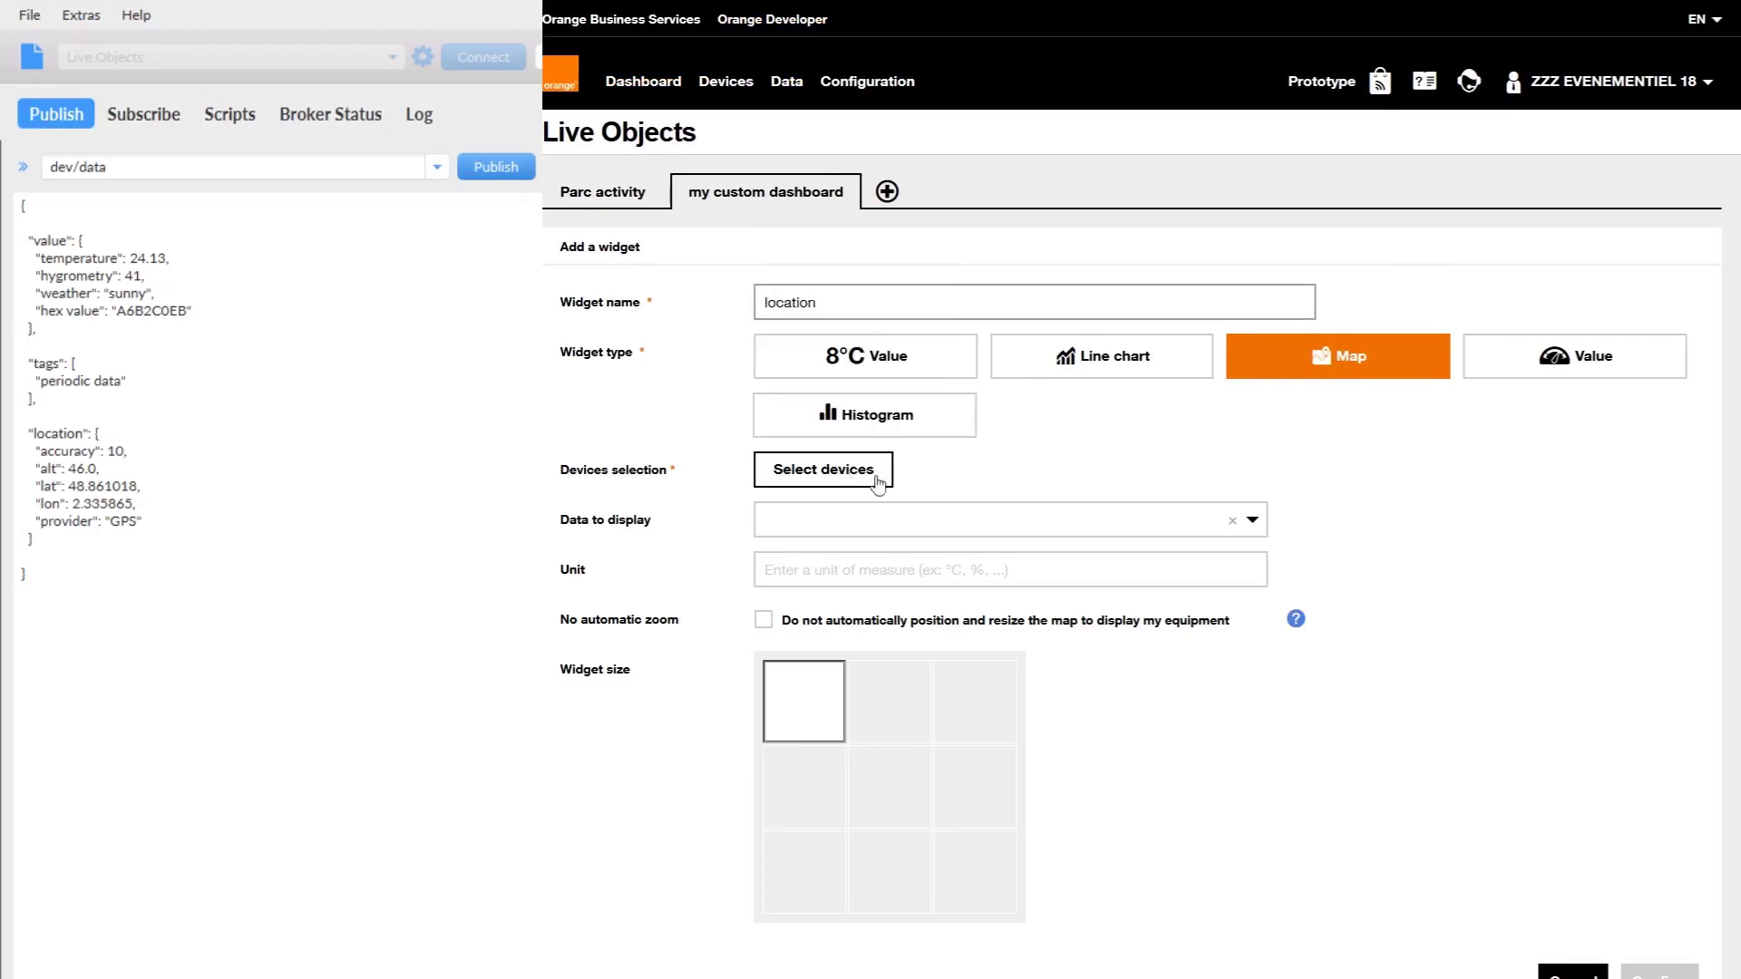
# Assign the device urn:lo:nsid:mqtt:exempleID to the map widget, size it two by two cells and create it.
pyautogui.click(869, 469)
pyautogui.click(1461, 315)
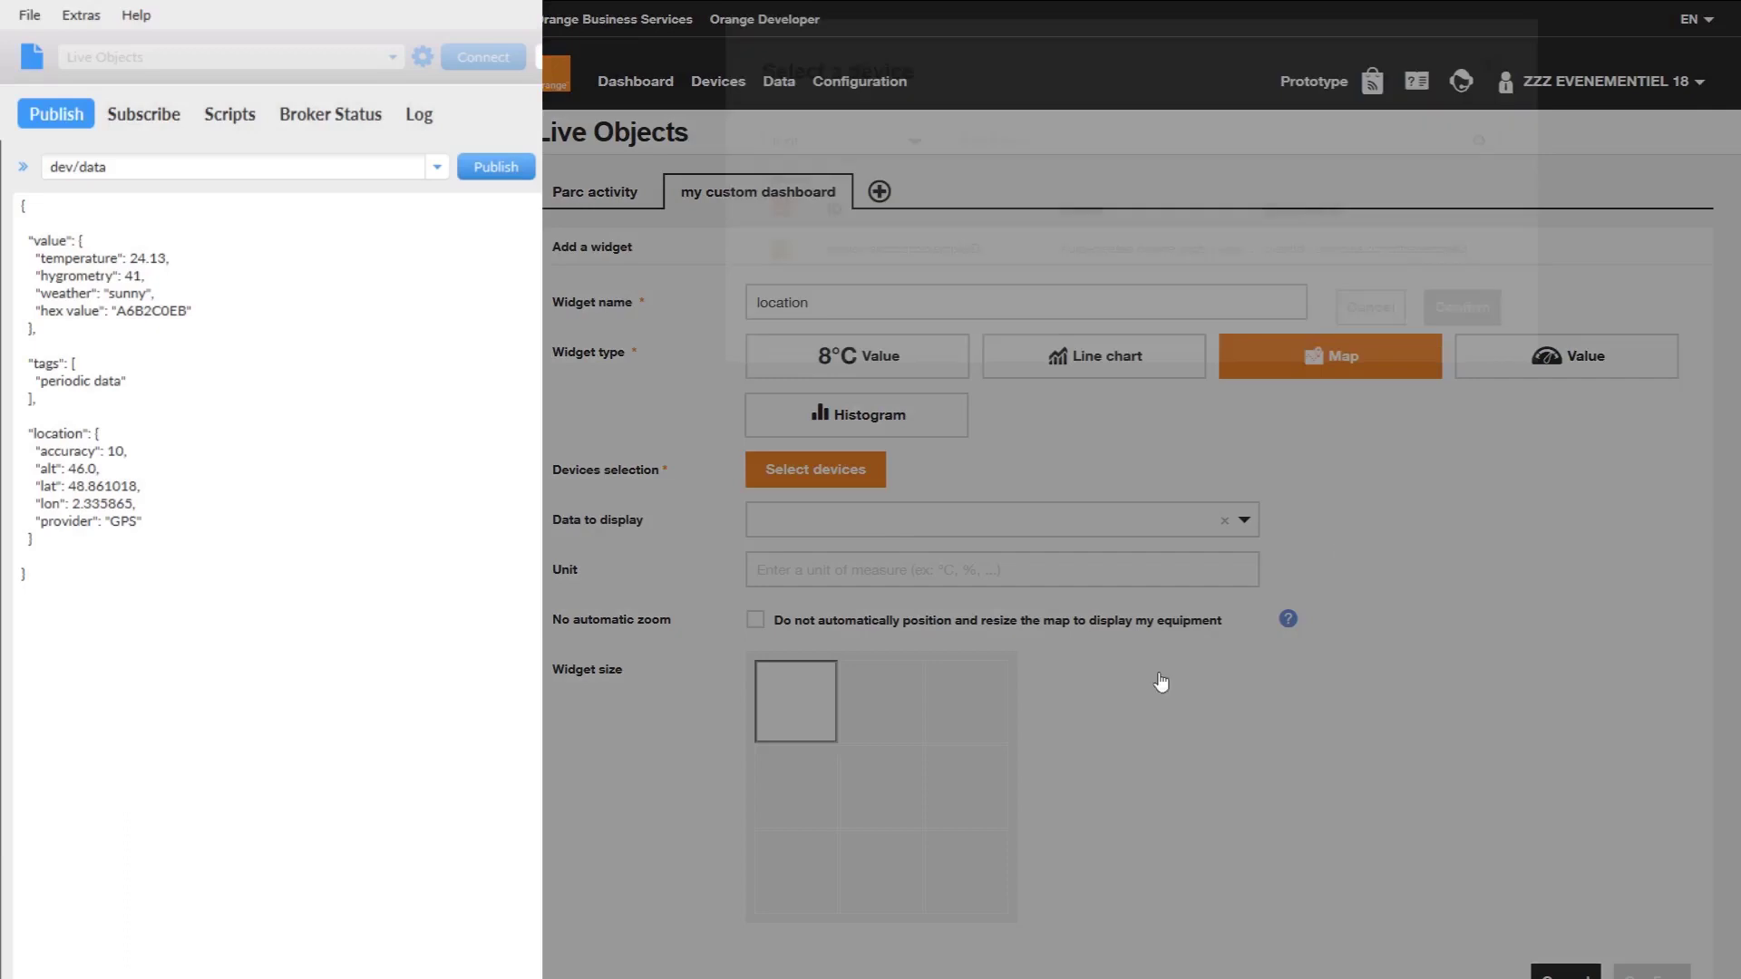
pyautogui.scroll(-3, 1265, 905)
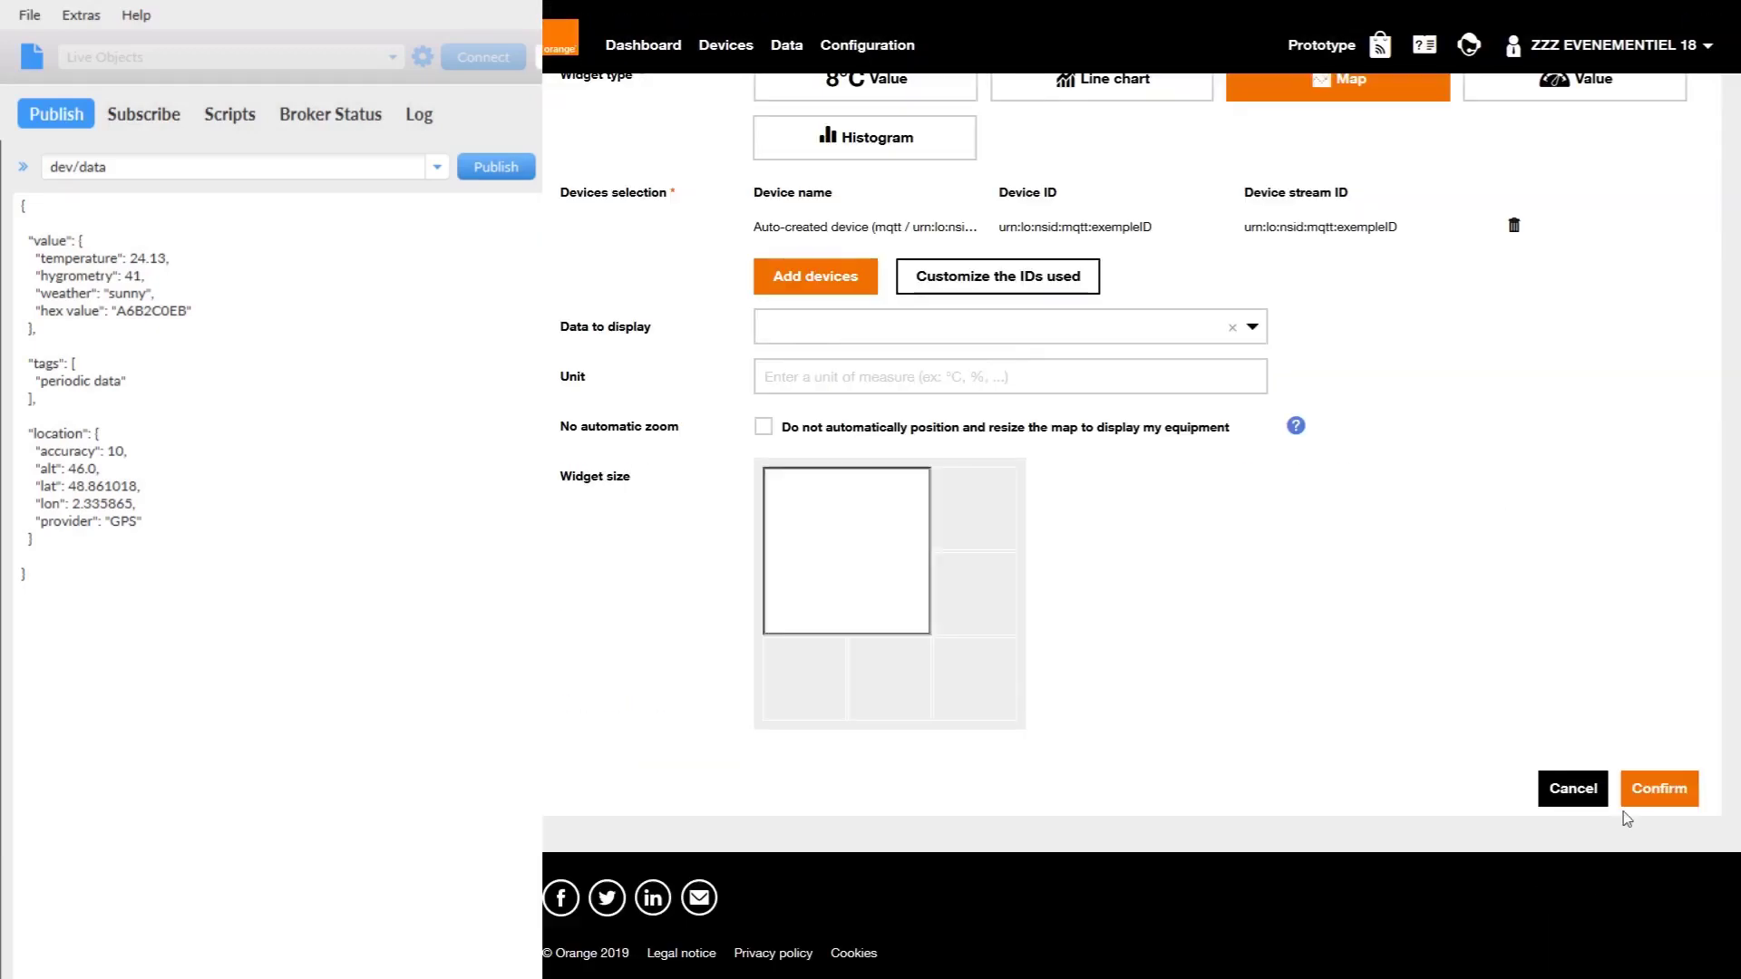
pyautogui.click(1657, 788)
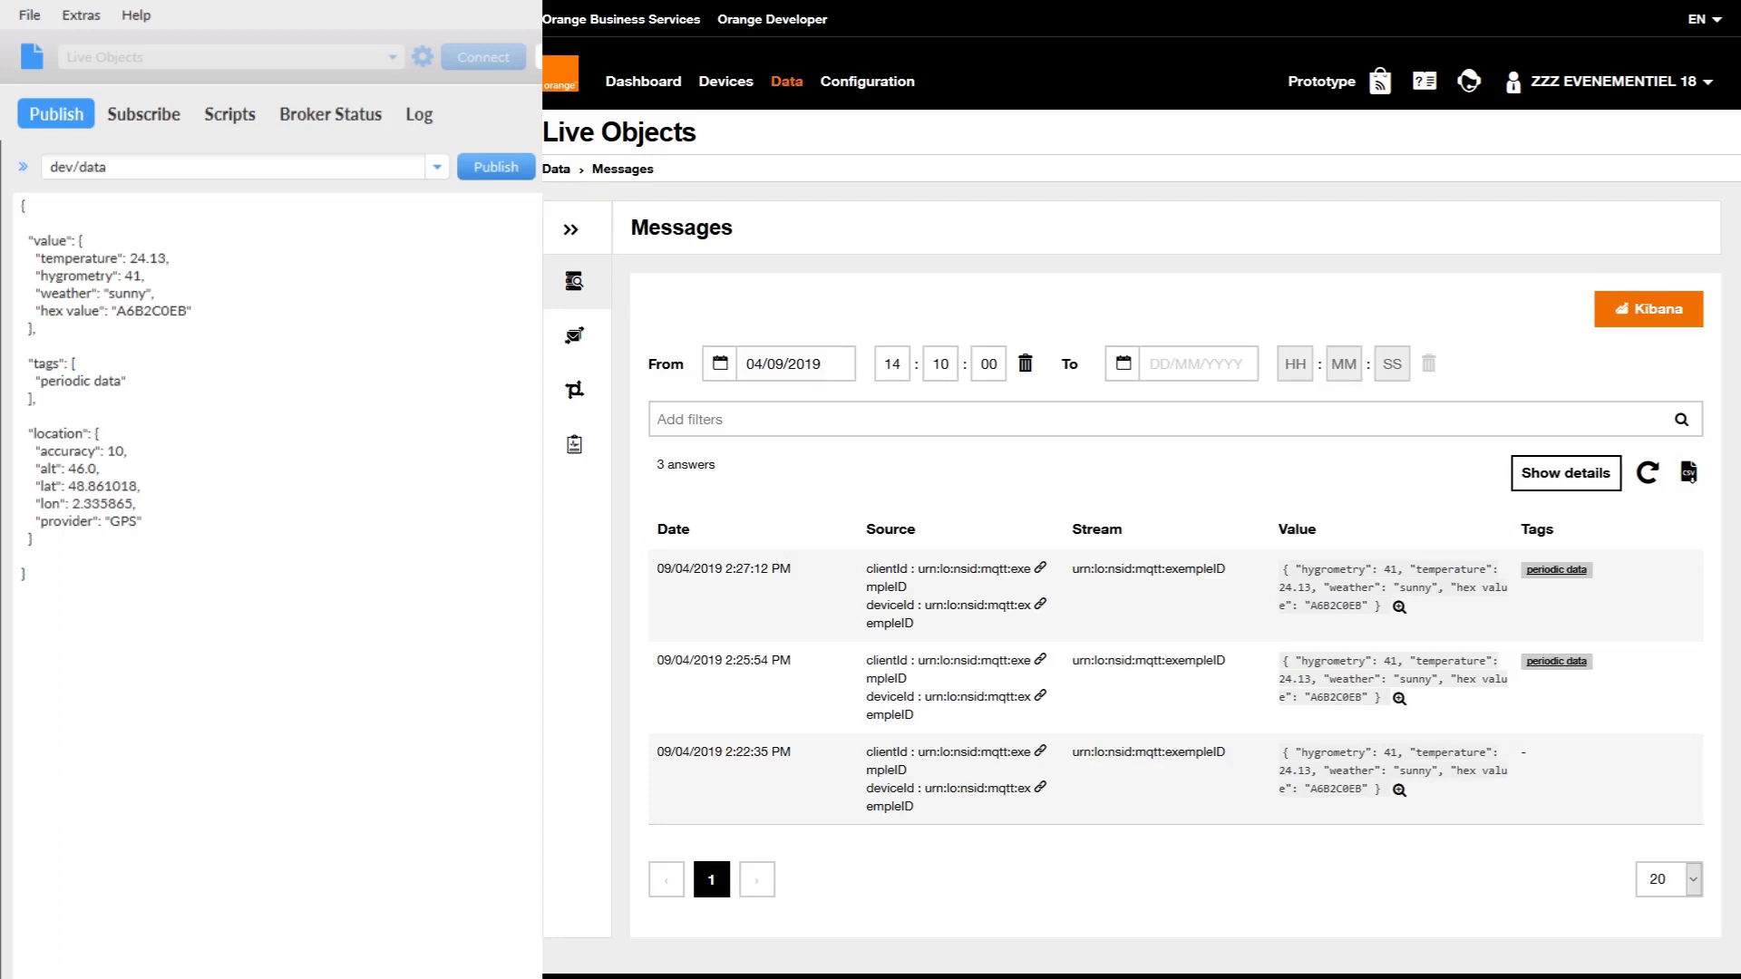
# Add a "timestamp" field with the value "2019-09-04T08:00:00.000Z" after the location object in the JSON payload, without a trailing comma.
pyautogui.press('alt')
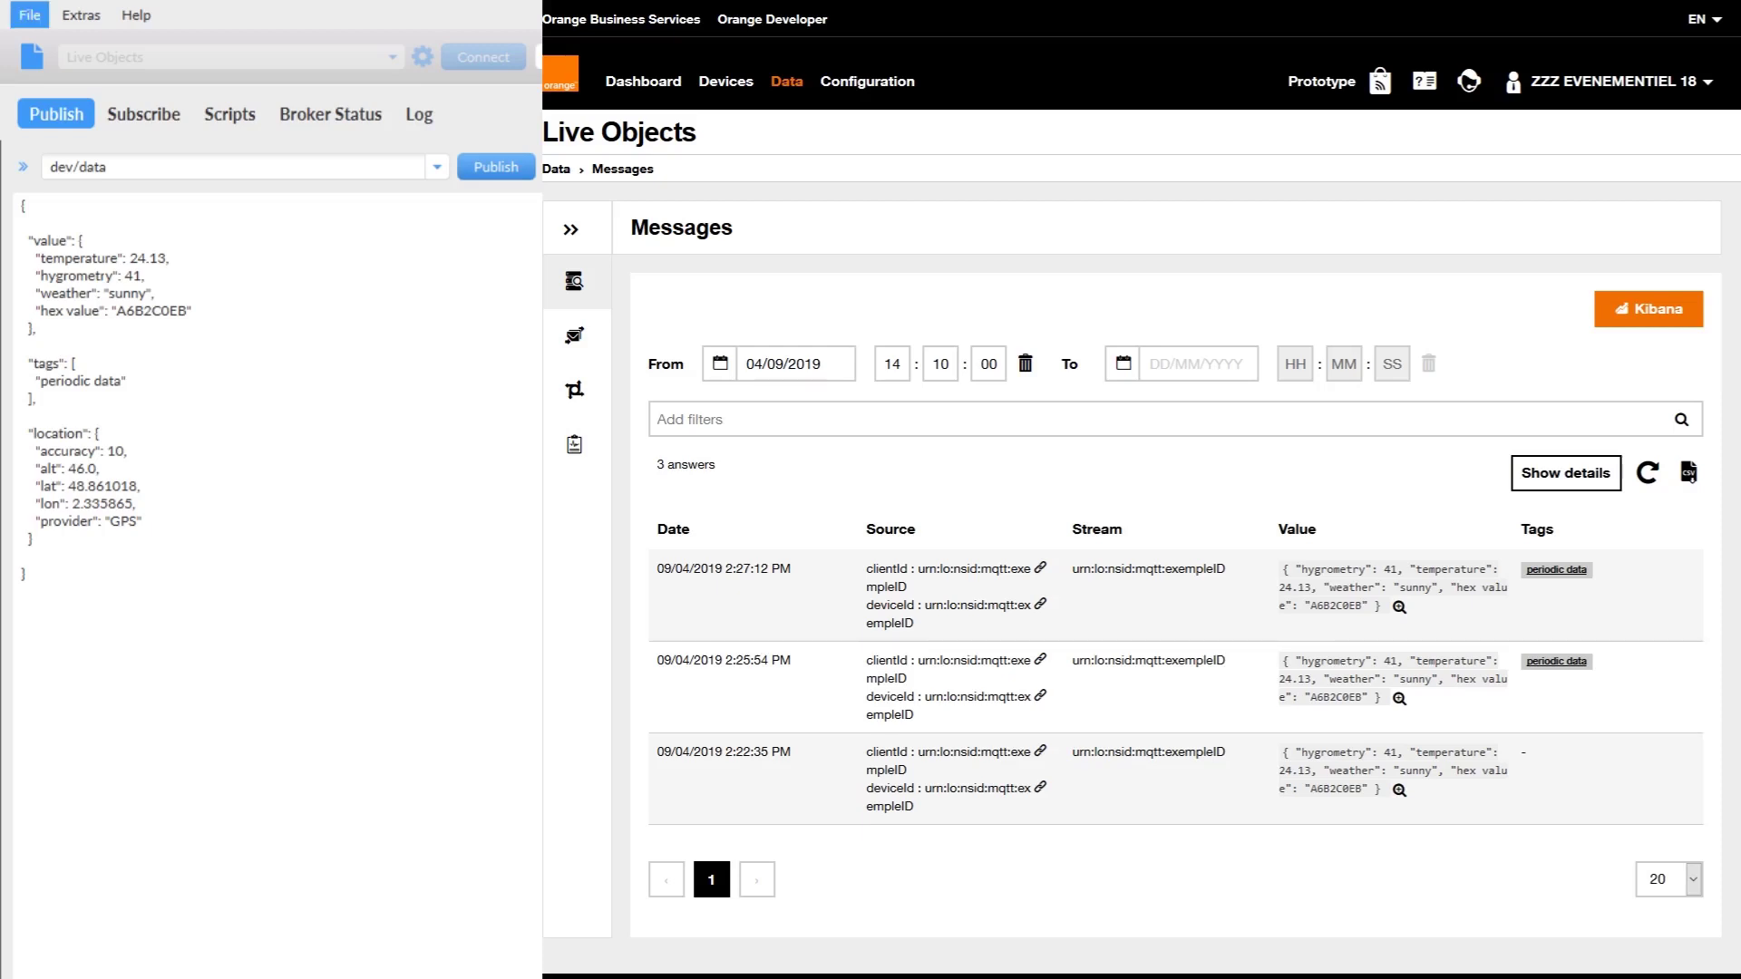
pyautogui.click(81, 540)
pyautogui.write(',  "timestamp": "2019-09-04T08:00:00.000Z",')
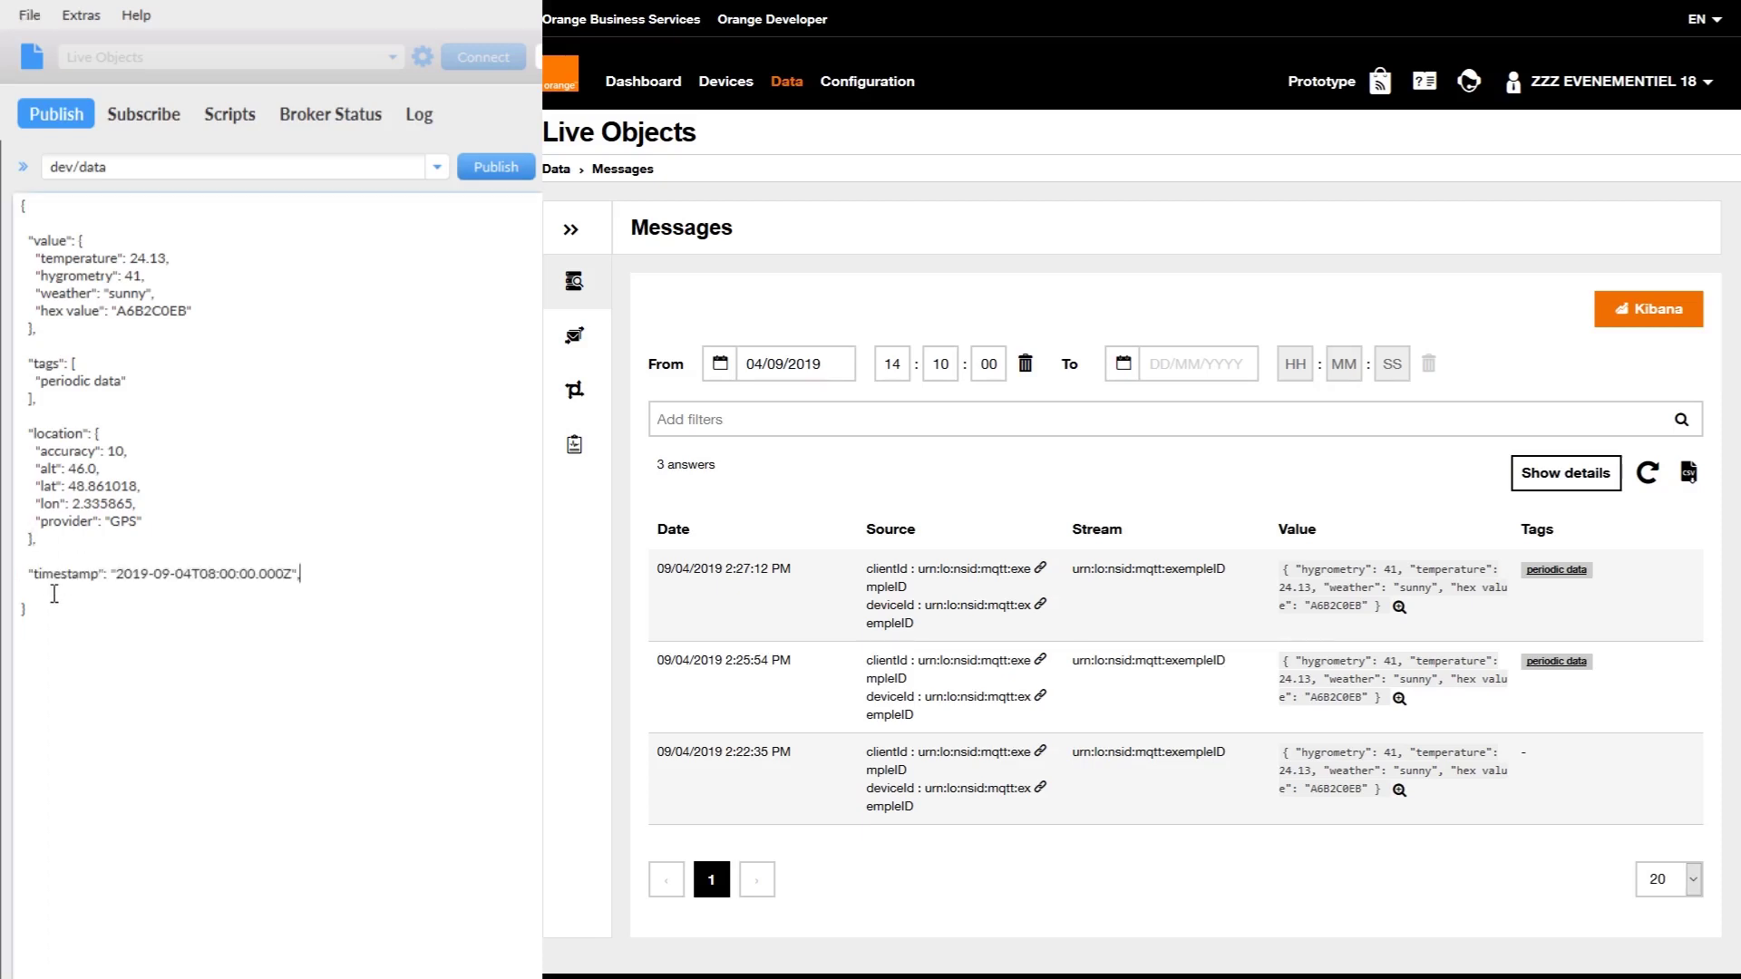
pyautogui.click(298, 573)
pyautogui.press('BackSpace')
pyautogui.moveTo(198, 575); pyautogui.dragTo(258, 576)
pyautogui.click(258, 576)
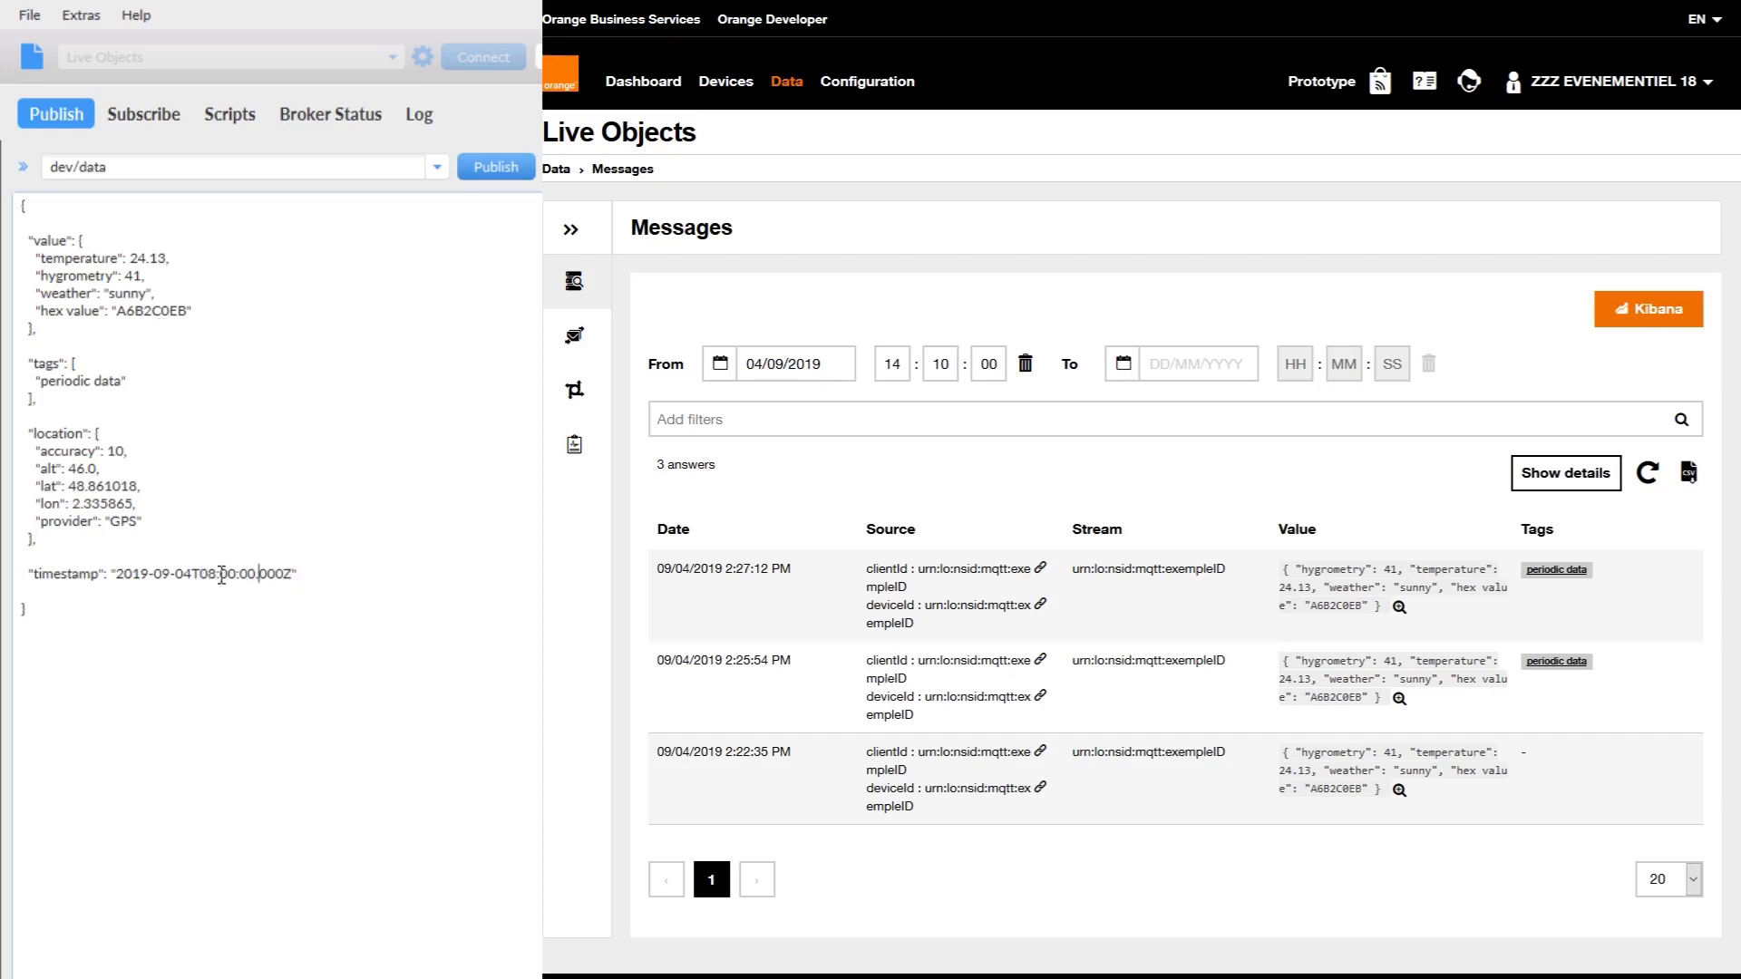
pyautogui.moveTo(120, 576); pyautogui.dragTo(208, 576)
pyautogui.click(234, 580)
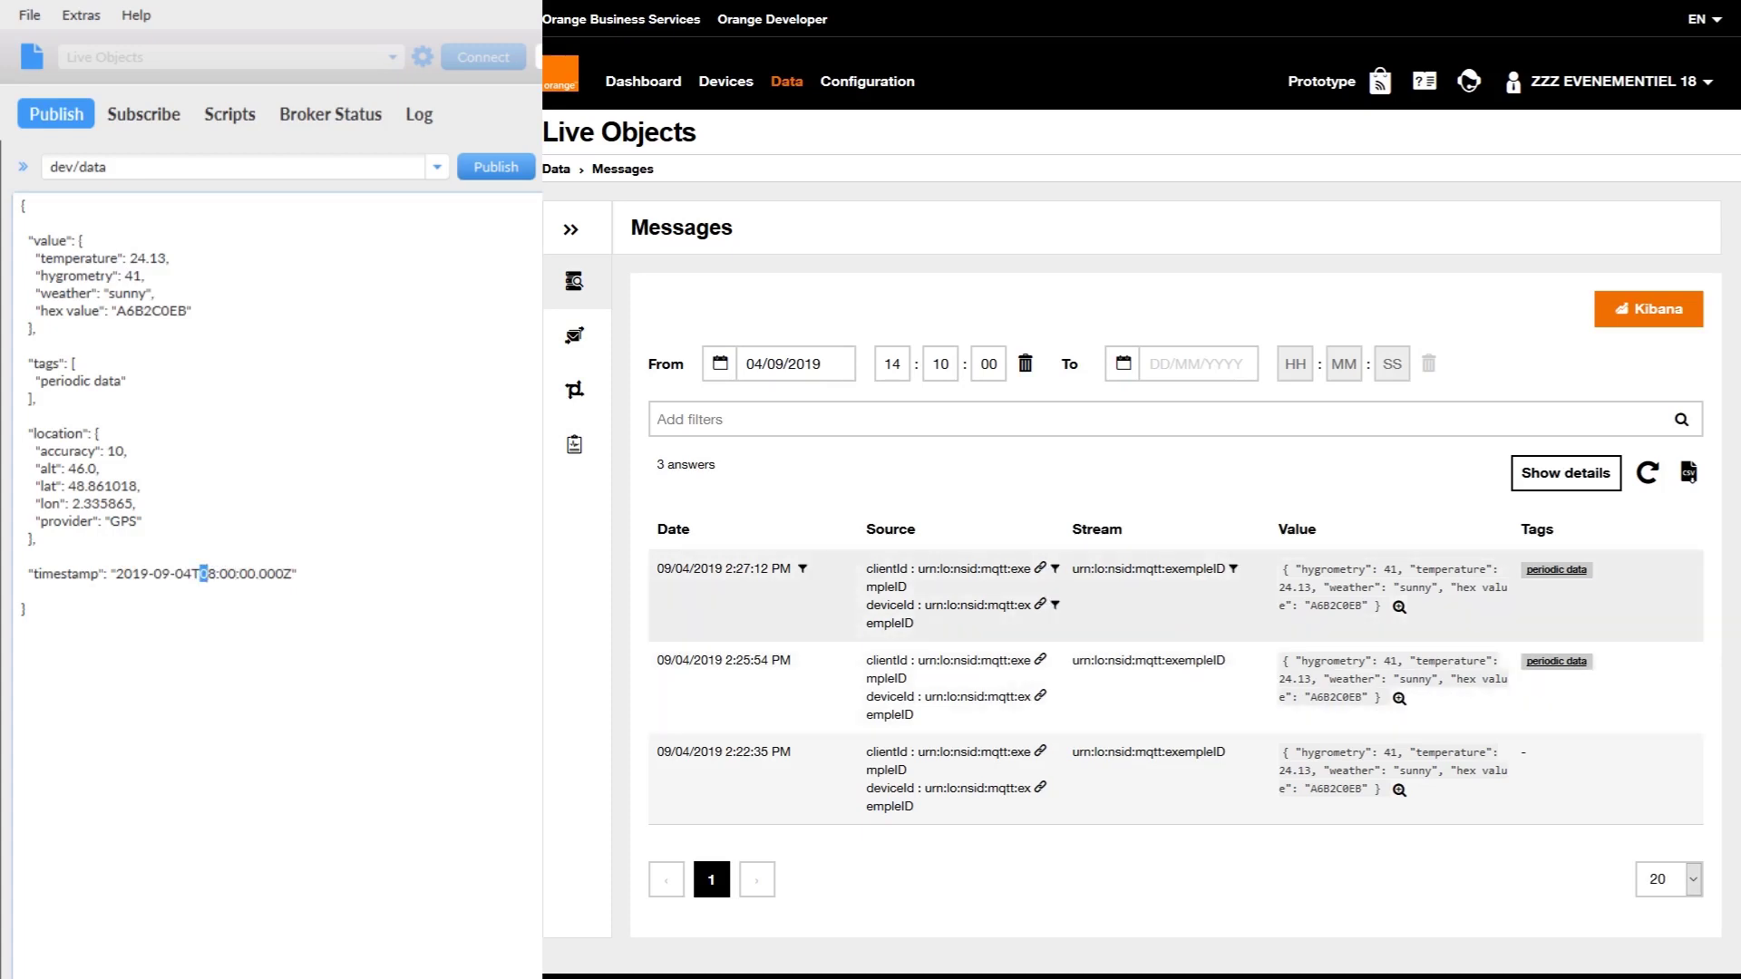
pyautogui.click(211, 590)
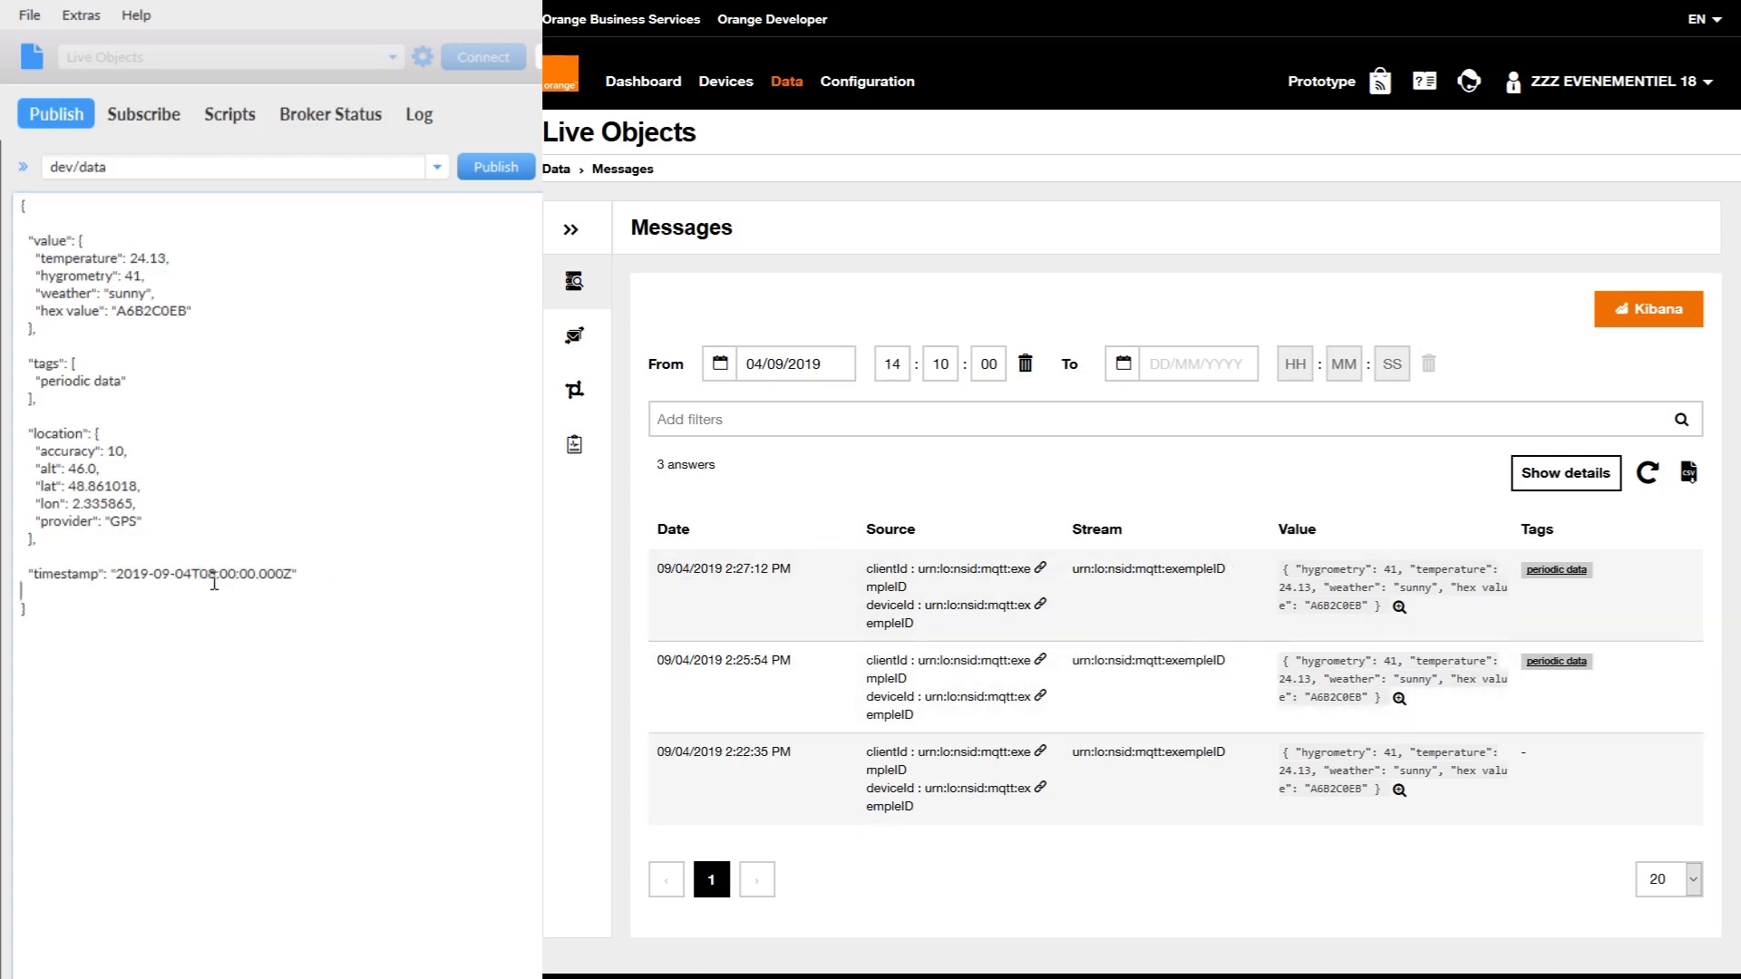
# Set the hour in the payload's timestamp to 12 and the minutes to 26.
pyautogui.moveTo(203, 576); pyautogui.dragTo(216, 578)
pyautogui.write('12')
pyautogui.doubleClick(218, 577)
pyautogui.write('26')
# Publish the timestamped message to dev/data and refresh the messages list in Live Objects.
pyautogui.click(513, 168)
pyautogui.click(1648, 474)
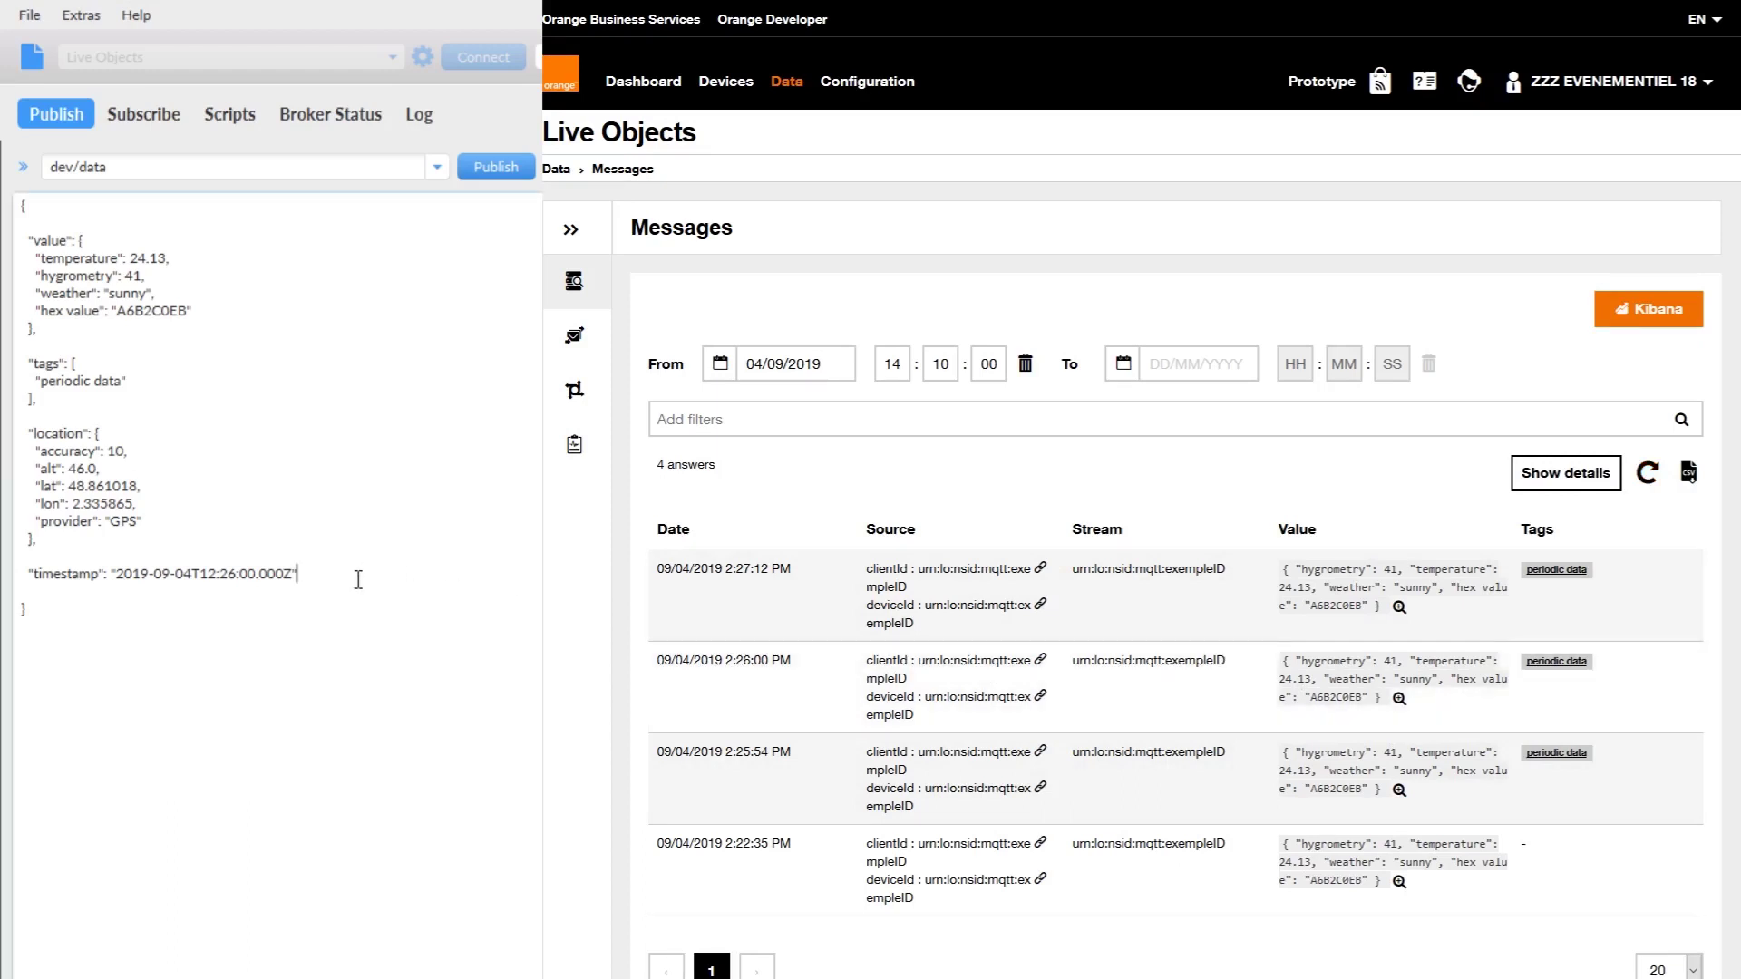
# In the MQTT.fx payload, add a "model" field with the value "tutorialMqtt_700101" after the timestamp.
pyautogui.write(',  "model": "tutorialMqtt_70010"')
pyautogui.moveTo(25, 609); pyautogui.dragTo(228, 609)
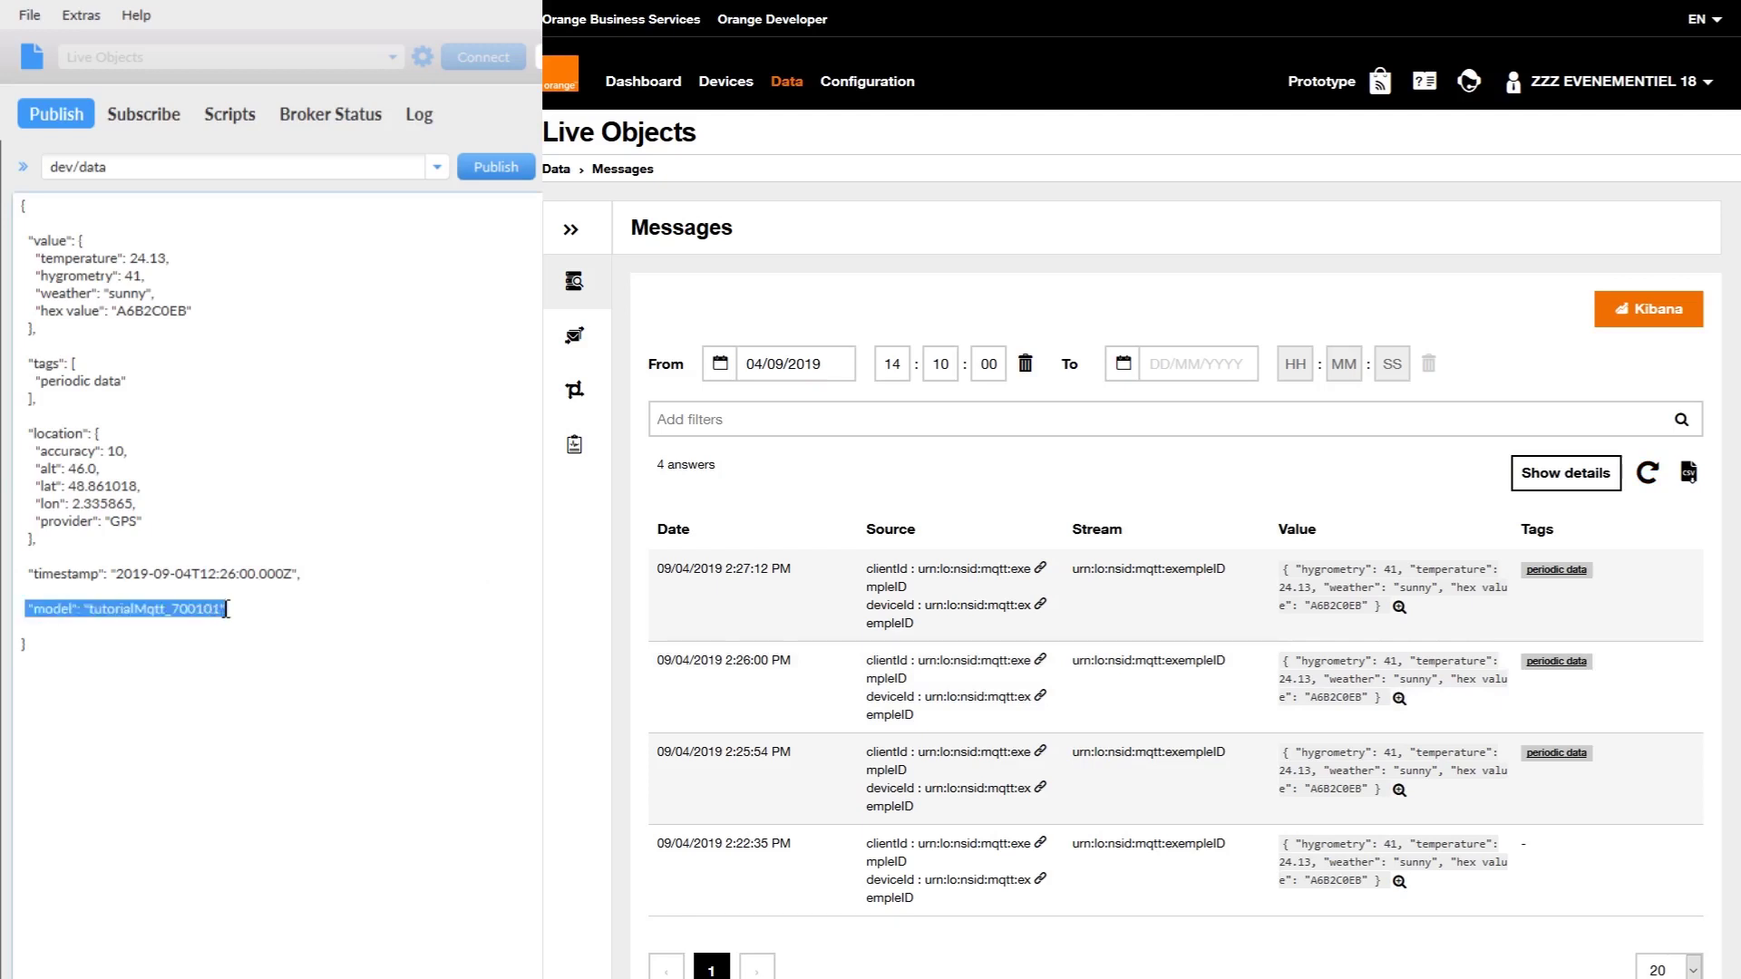
pyautogui.click(228, 609)
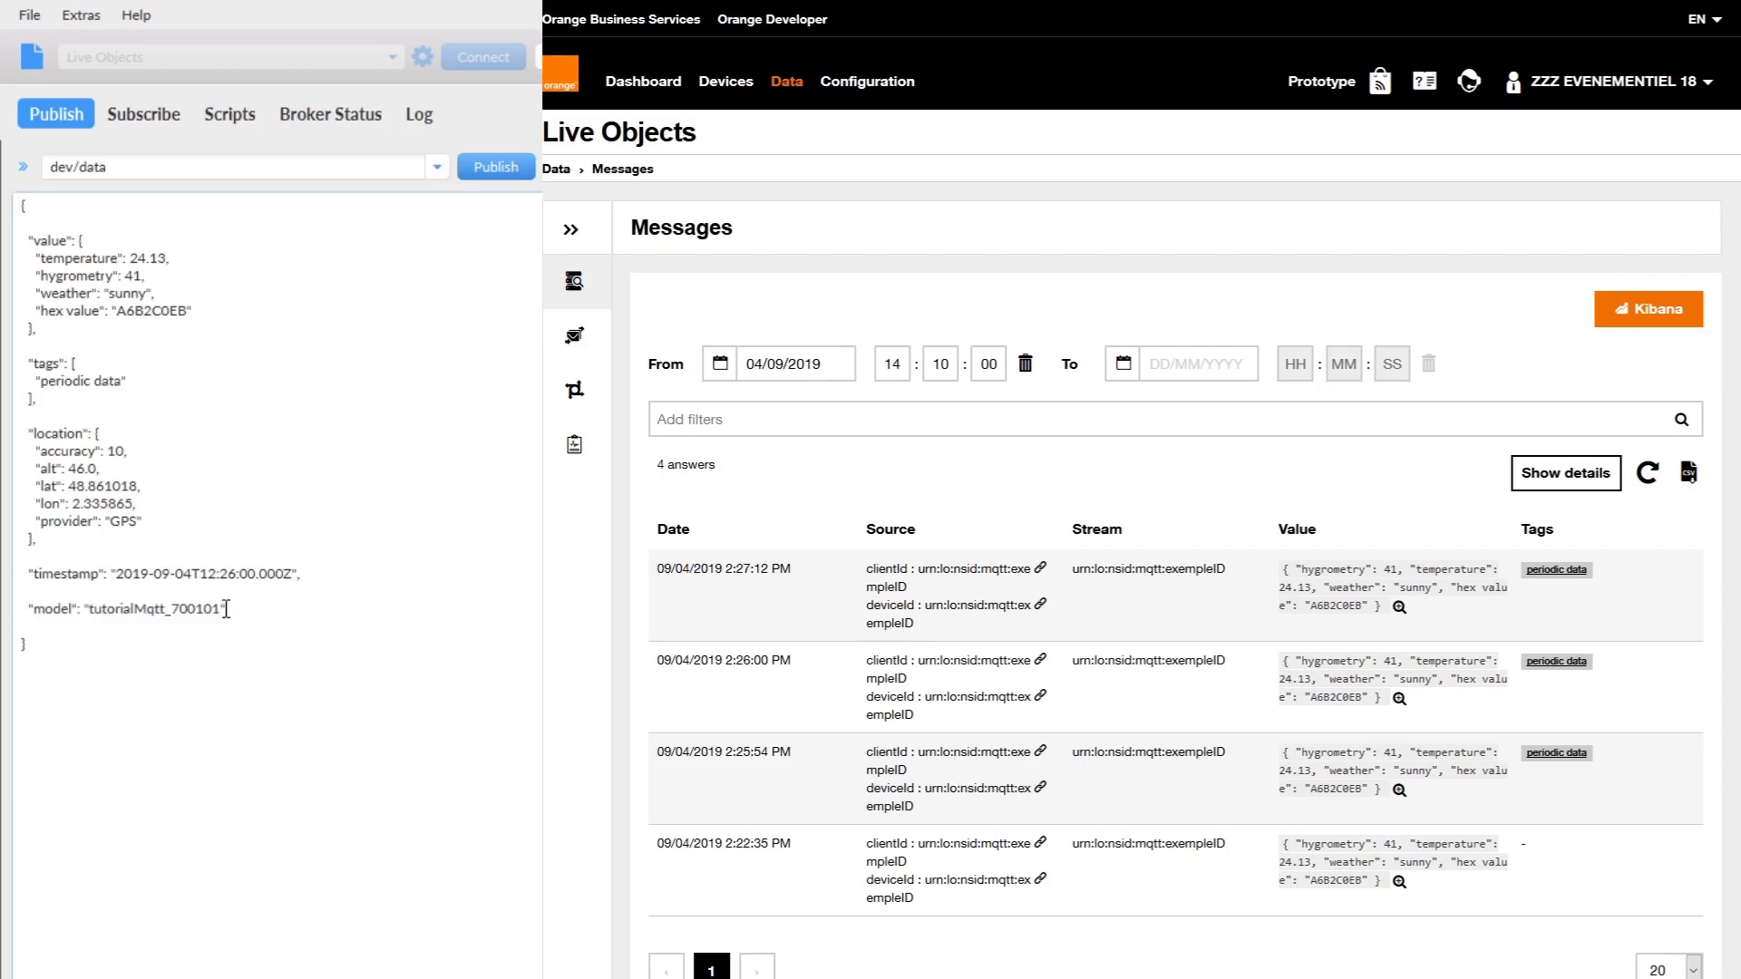
pyautogui.moveTo(87, 608); pyautogui.dragTo(221, 608)
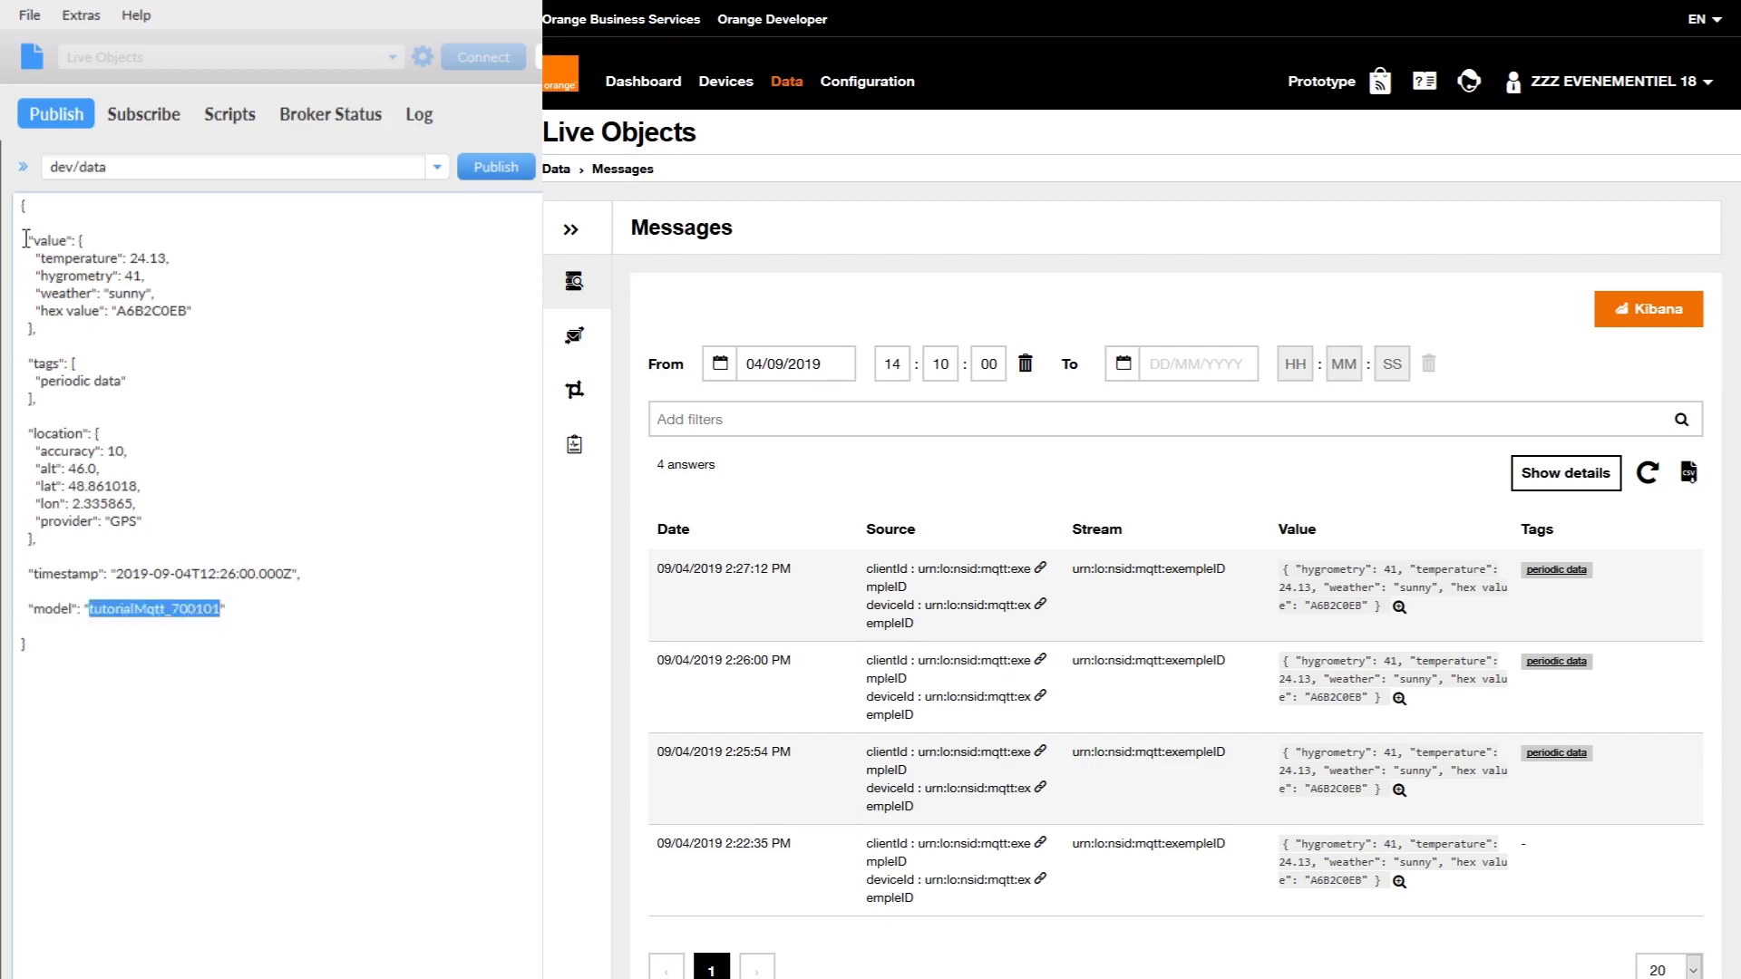
pyautogui.moveTo(25, 237); pyautogui.dragTo(64, 328)
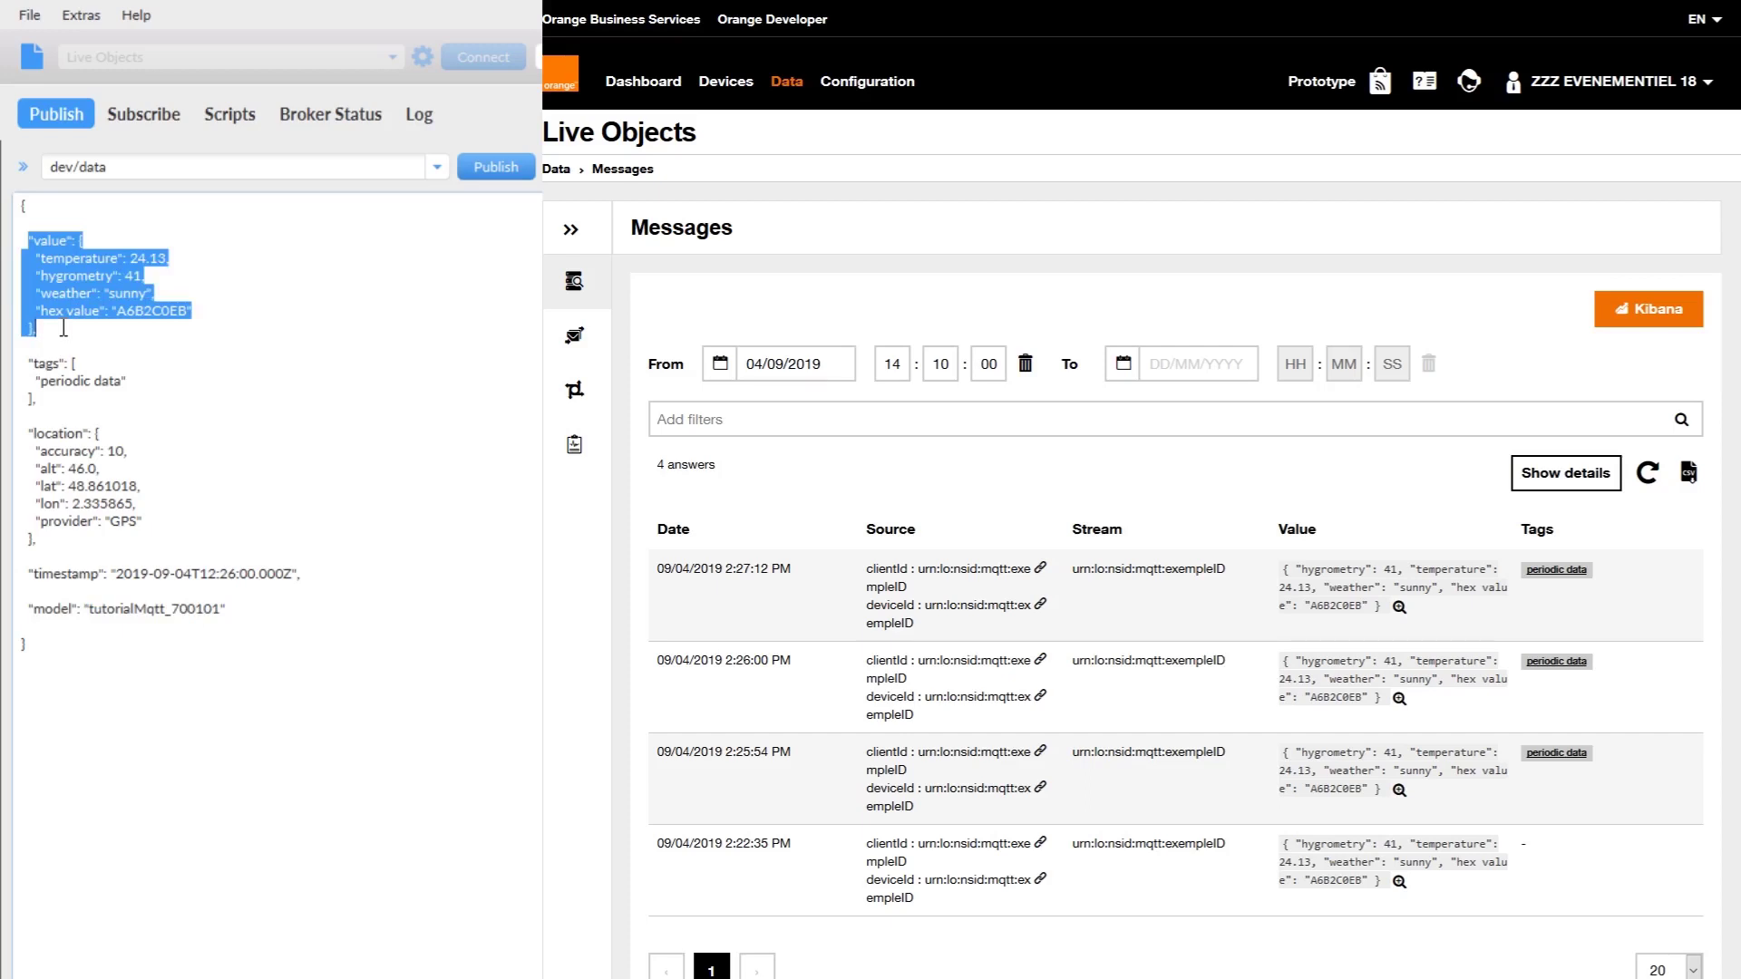